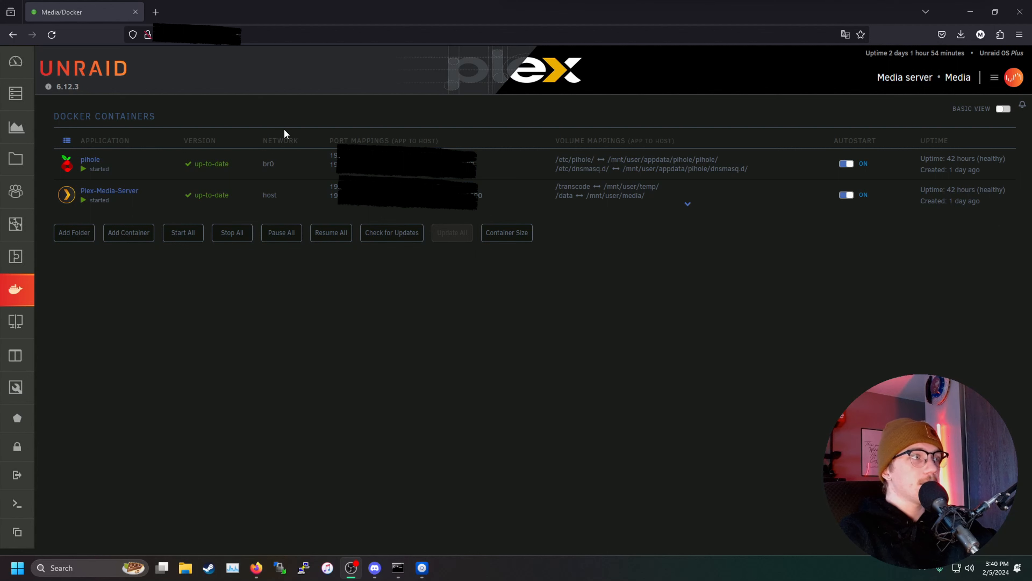
# - Create a new user share named downloads2 with the default storage settings
pyautogui.click(16, 159)
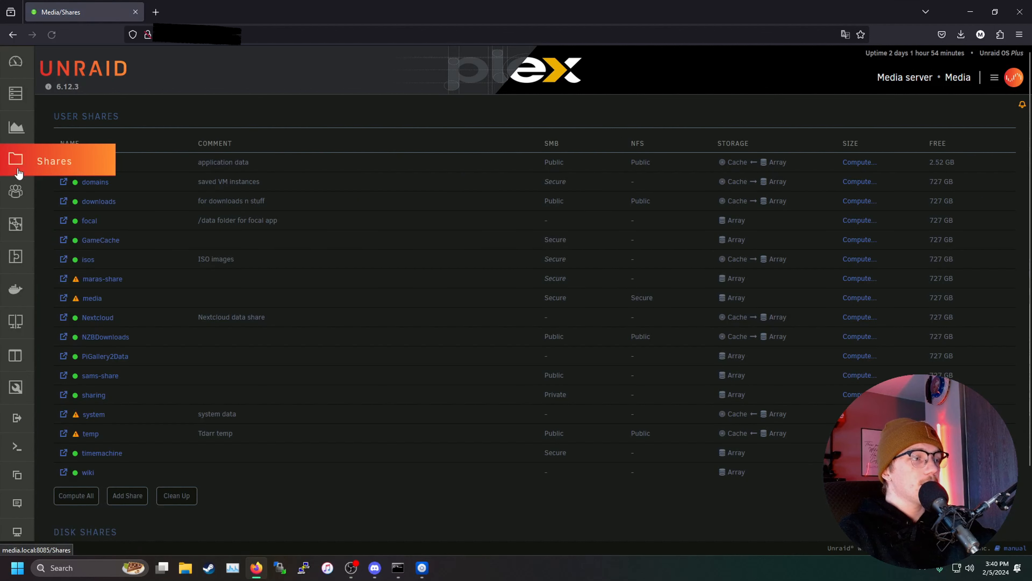
pyautogui.click(132, 501)
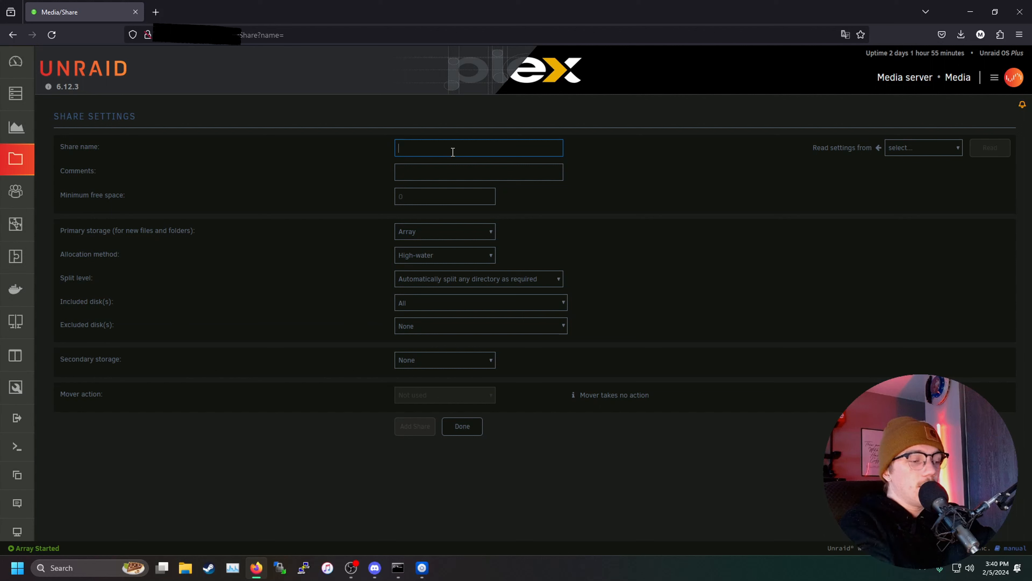
pyautogui.write('downloads')
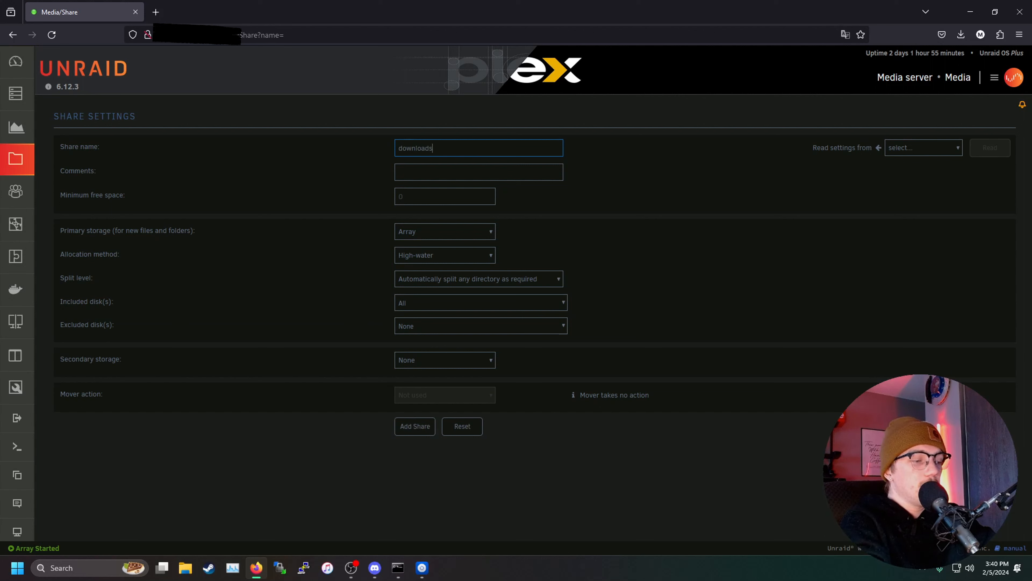
pyautogui.write('2')
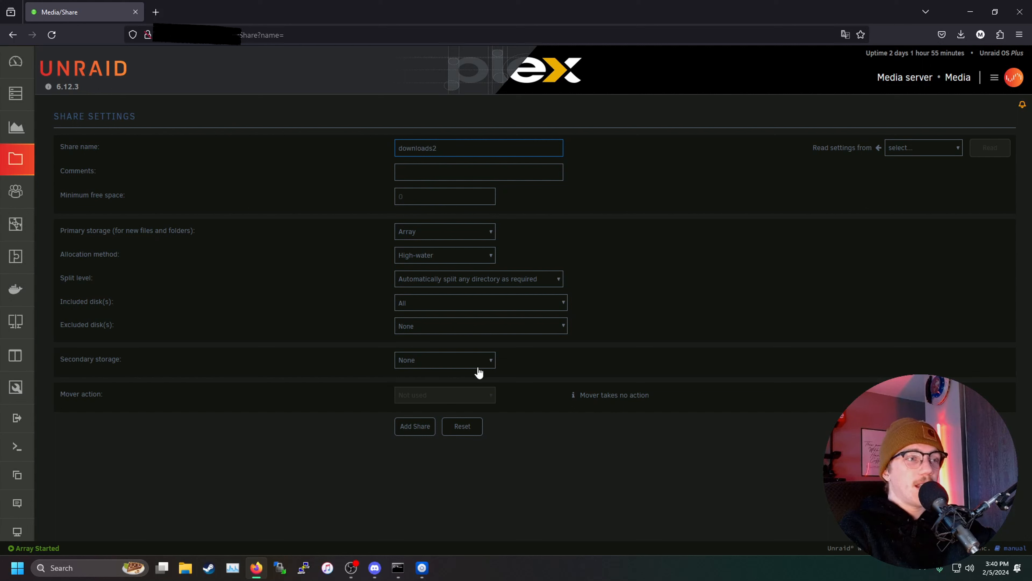
pyautogui.click(423, 431)
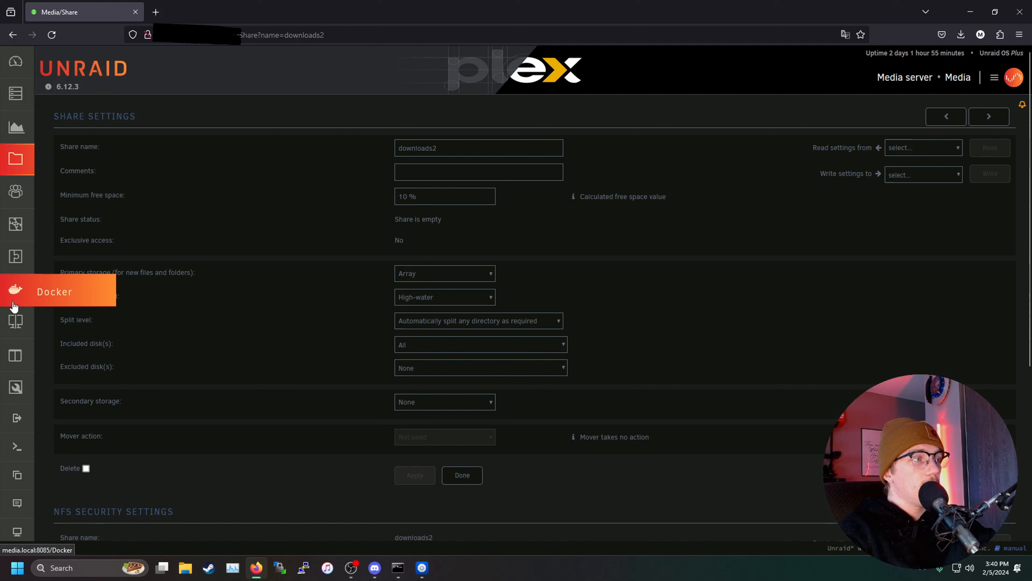
# - Search the community apps for nzbget and begin a fresh install of binhex-nzbget
pyautogui.click(15, 357)
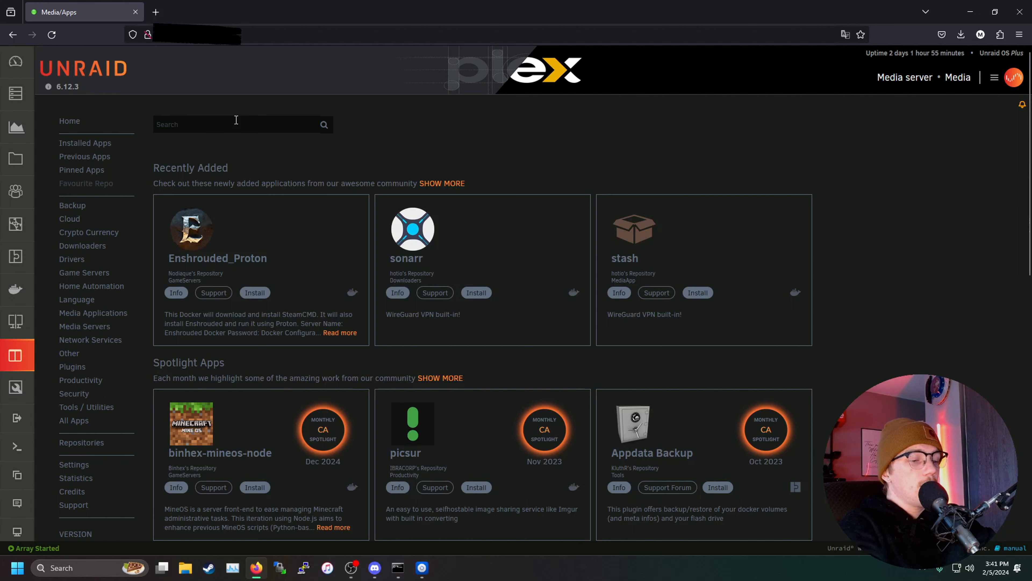
pyautogui.write('nzbge')
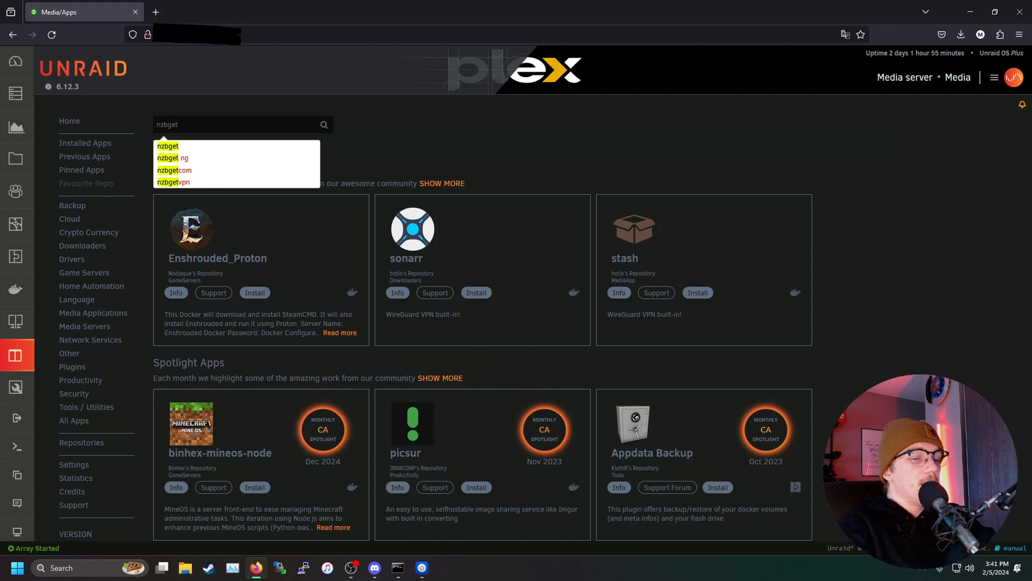
pyautogui.write('t')
pyautogui.press('Return')
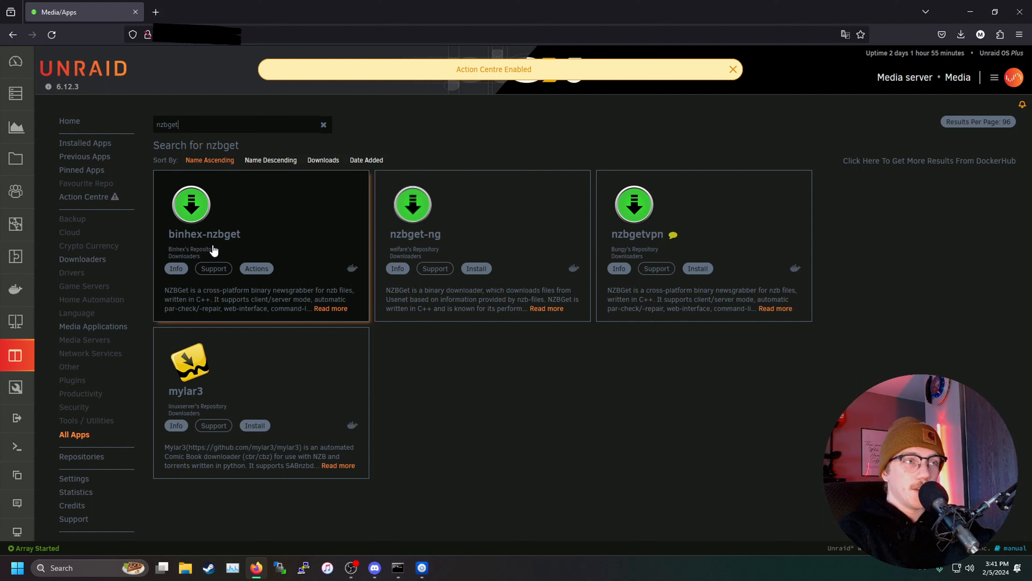
pyautogui.click(257, 268)
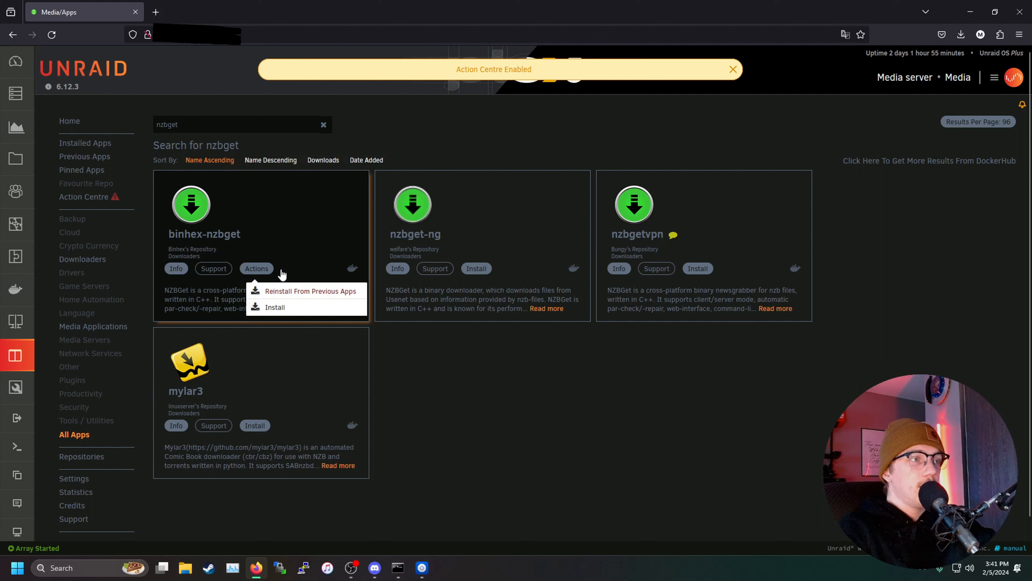
pyautogui.click(289, 310)
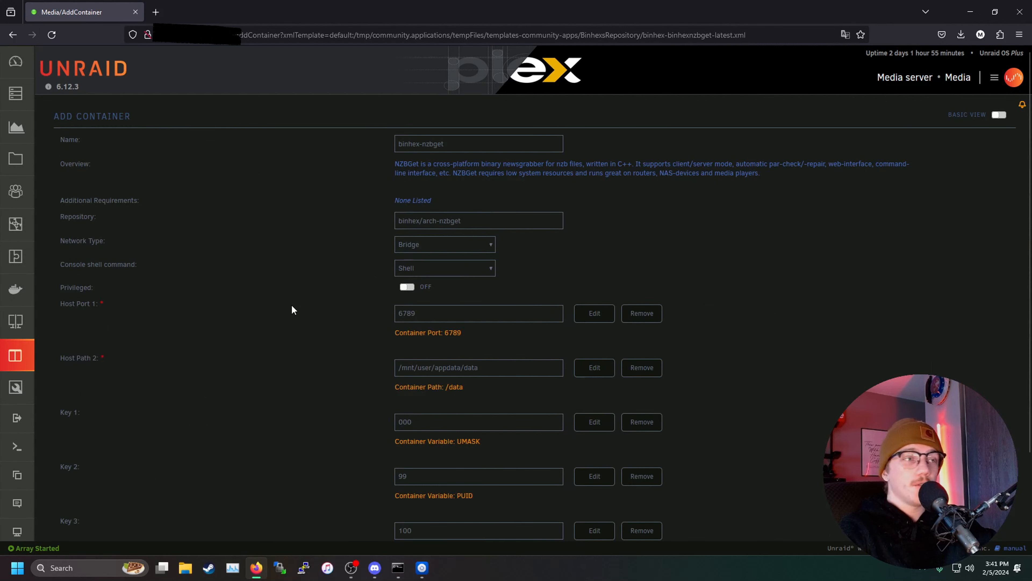
# - Set the container's Host Path 2, mapped to /data, to /mnt/user/downloads2/
pyautogui.doubleClick(454, 315)
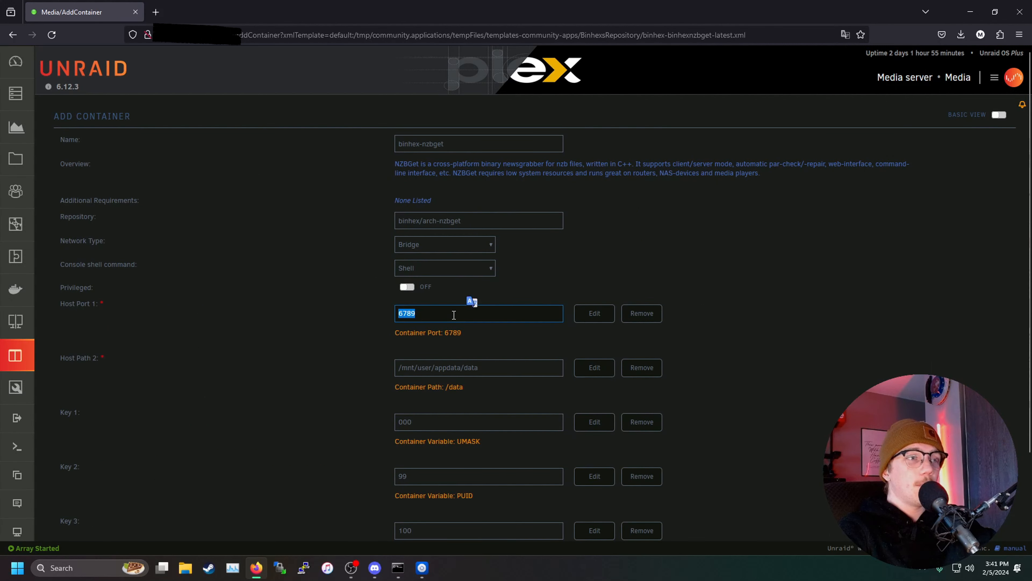
pyautogui.click(491, 367)
pyautogui.press('BackSpace')
pyautogui.press('BackSpace')
pyautogui.press('BackSpace')
pyautogui.press('BackSpace')
pyautogui.press('BackSpace')
pyautogui.press('BackSpace')
pyautogui.press('BackSpace')
pyautogui.press('BackSpace')
pyautogui.press('BackSpace')
pyautogui.press('BackSpace')
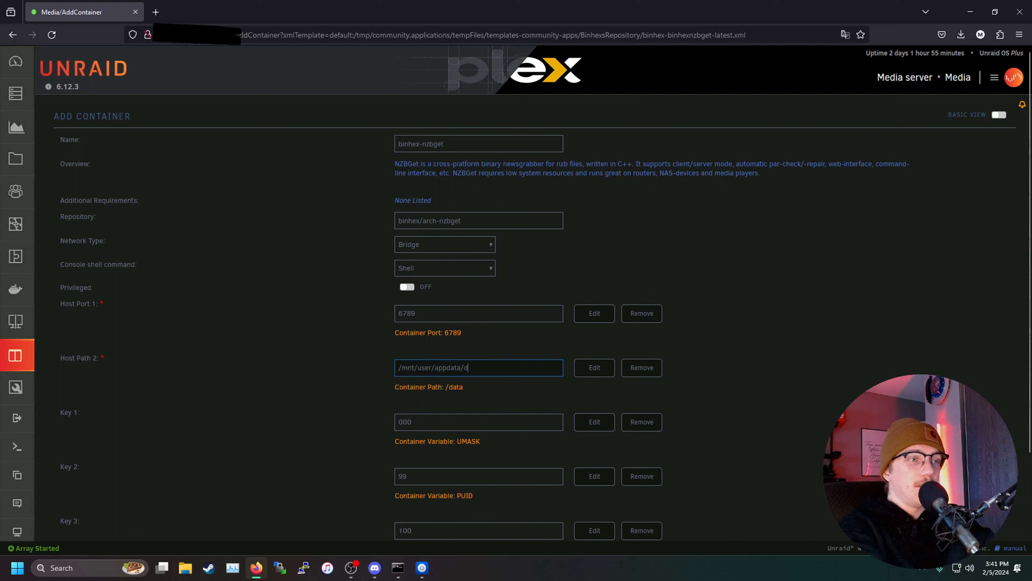
pyautogui.press('BackSpace')
pyautogui.press('BackSpace')
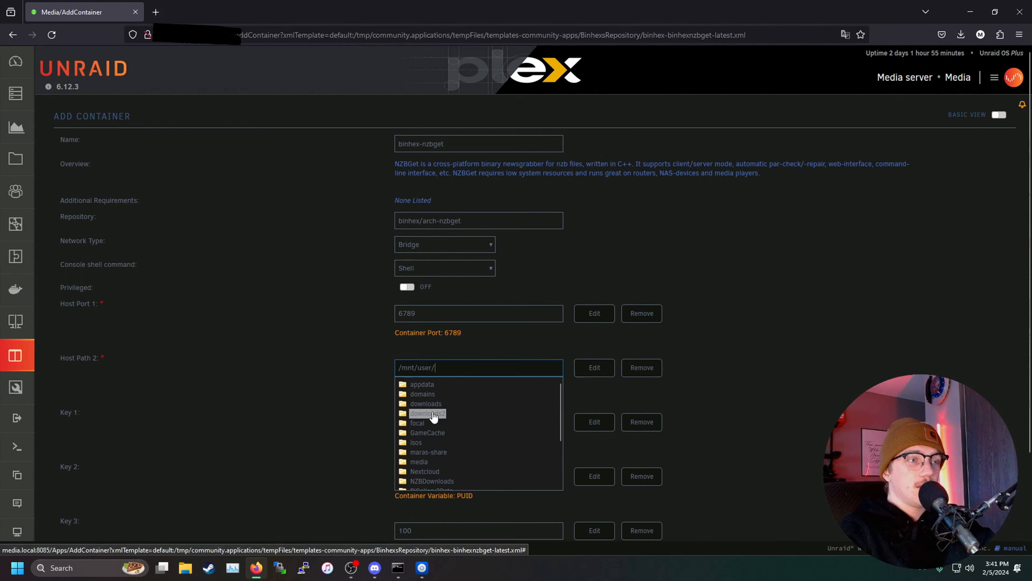
pyautogui.click(428, 413)
pyautogui.click(731, 400)
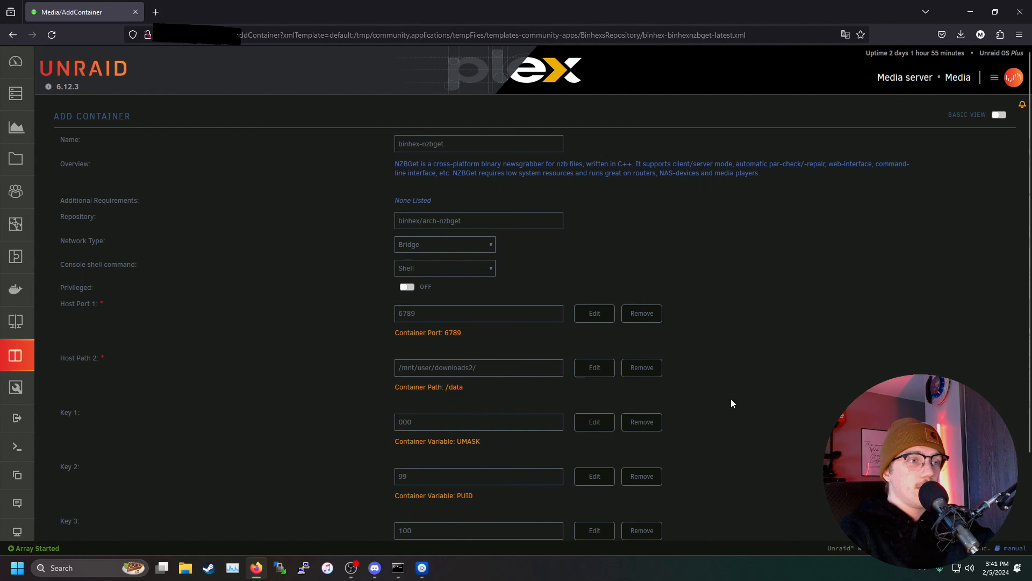
# - Apply the binhex-nzbget container settings to install it, and close the finished installation log
pyautogui.scroll(-3, 485, 455)
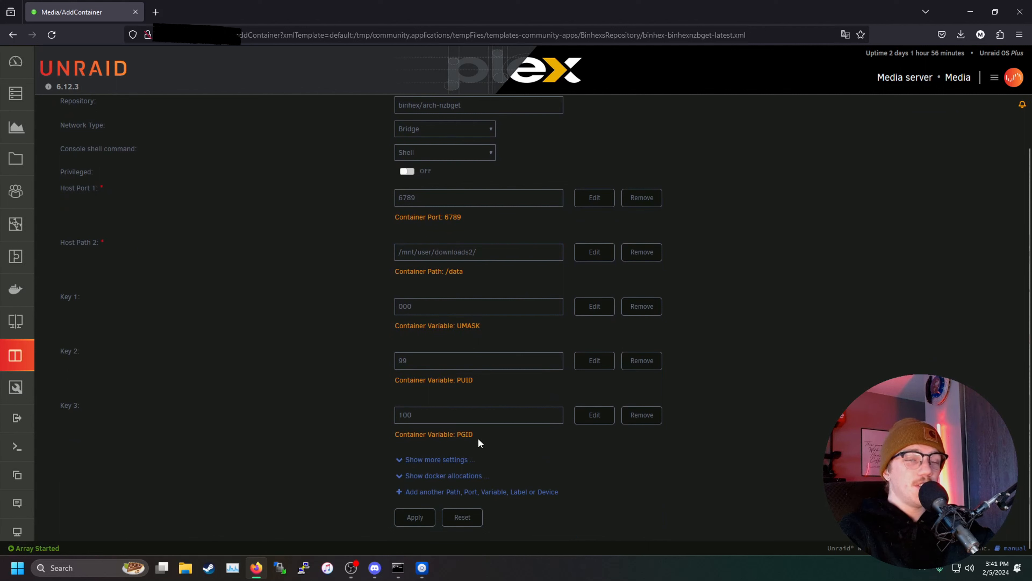
pyautogui.click(411, 520)
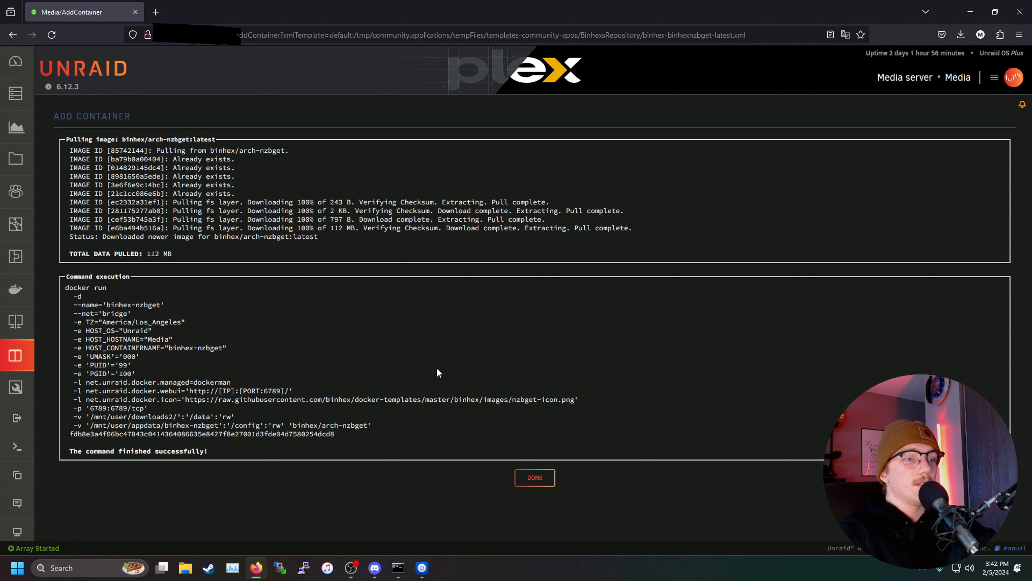
pyautogui.click(536, 479)
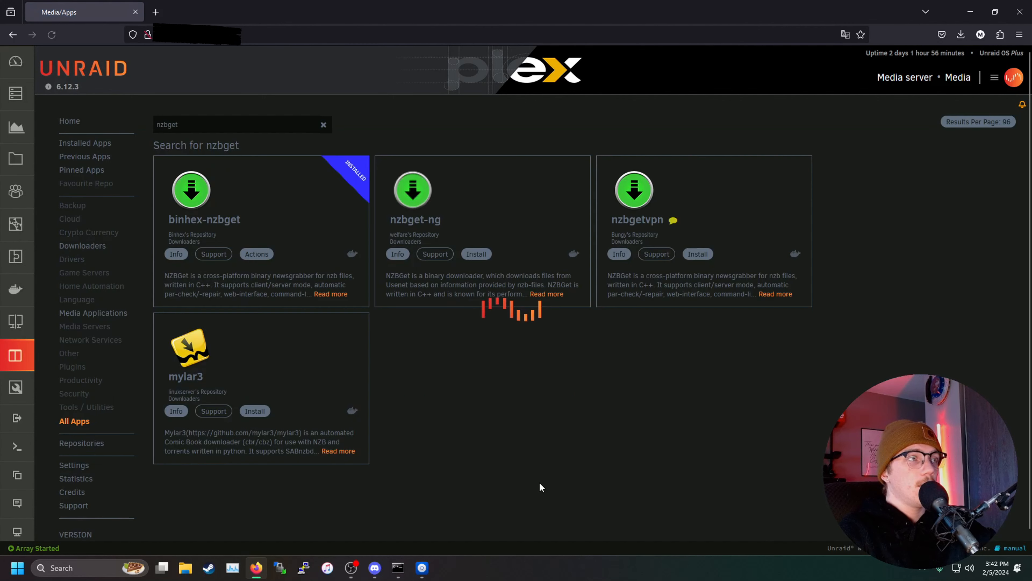
# - Open the web interface of the binhex-nzbget container from the Docker container list
pyautogui.click(16, 289)
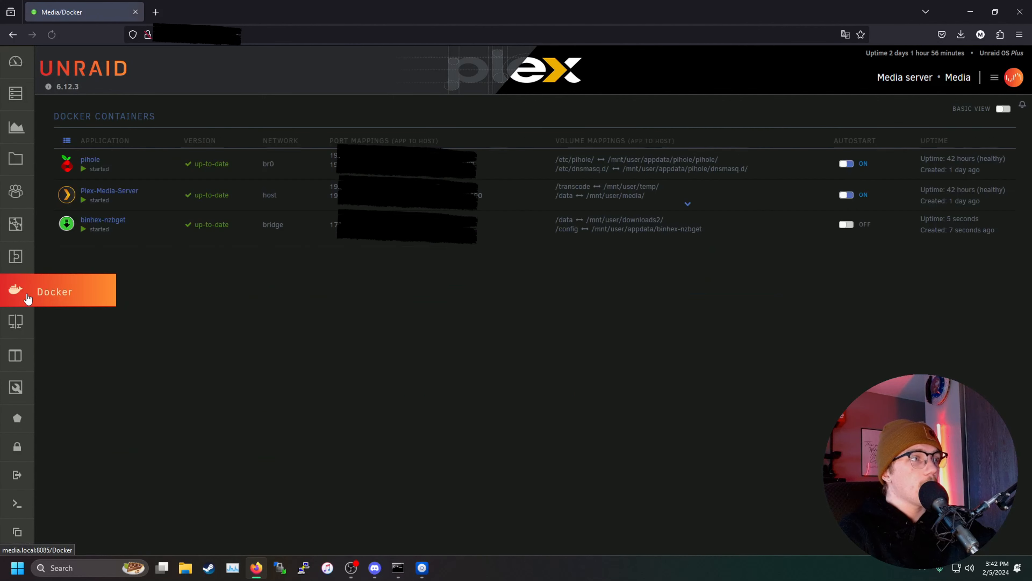
pyautogui.click(66, 224)
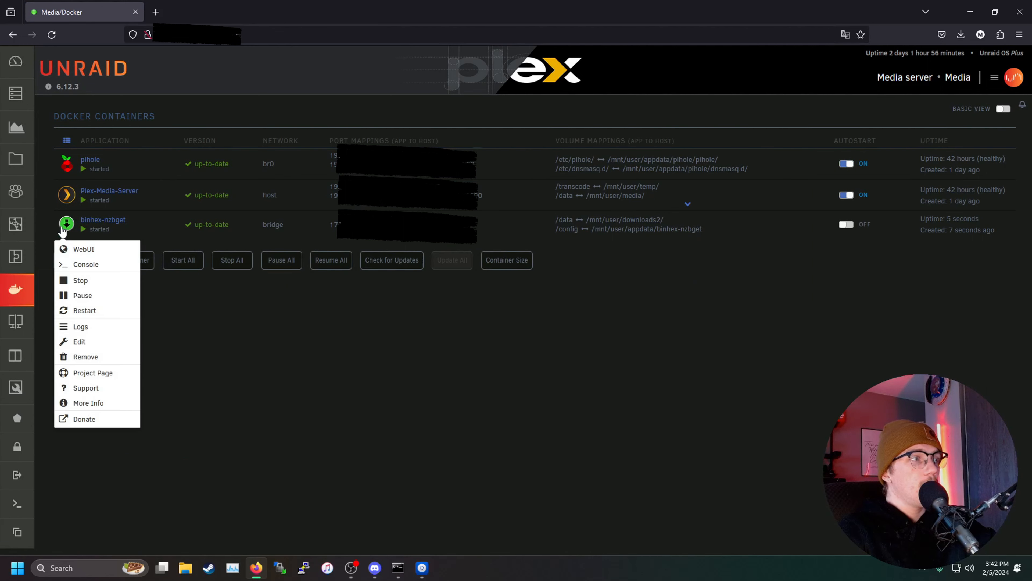
pyautogui.click(82, 250)
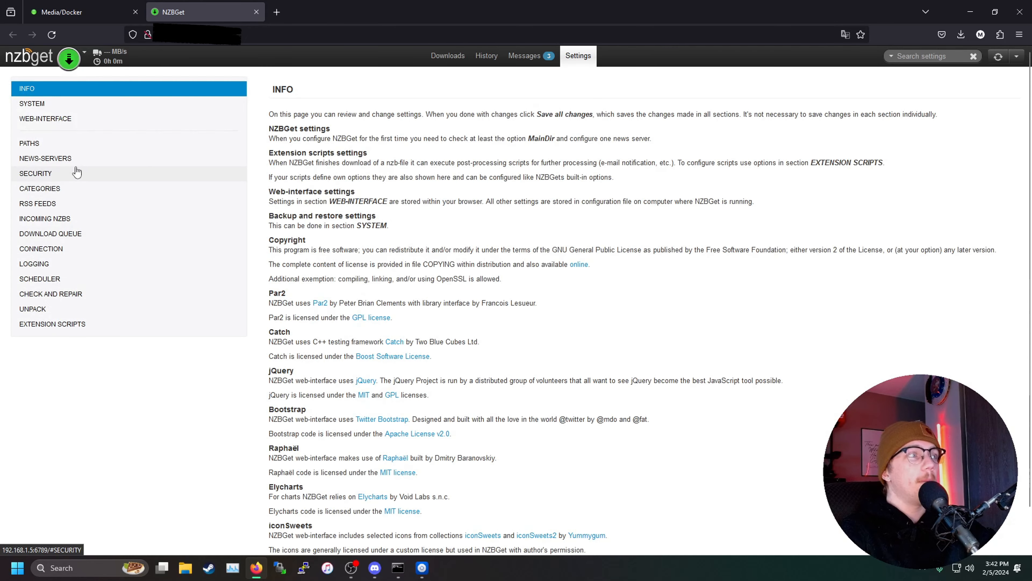
# - Examine the control username in NZBGet's security settings and reveal the control password
pyautogui.click(76, 173)
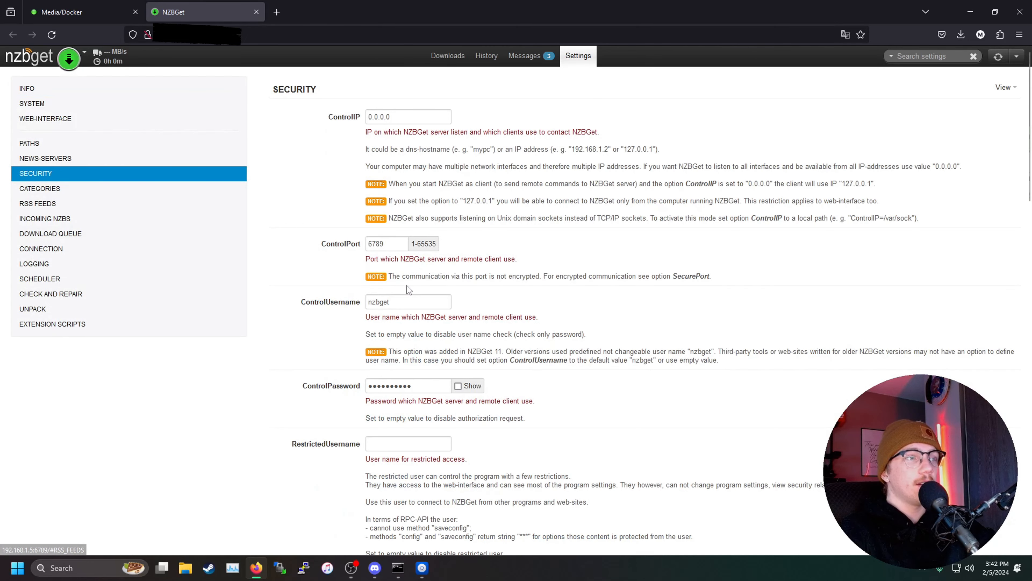
pyautogui.doubleClick(399, 302)
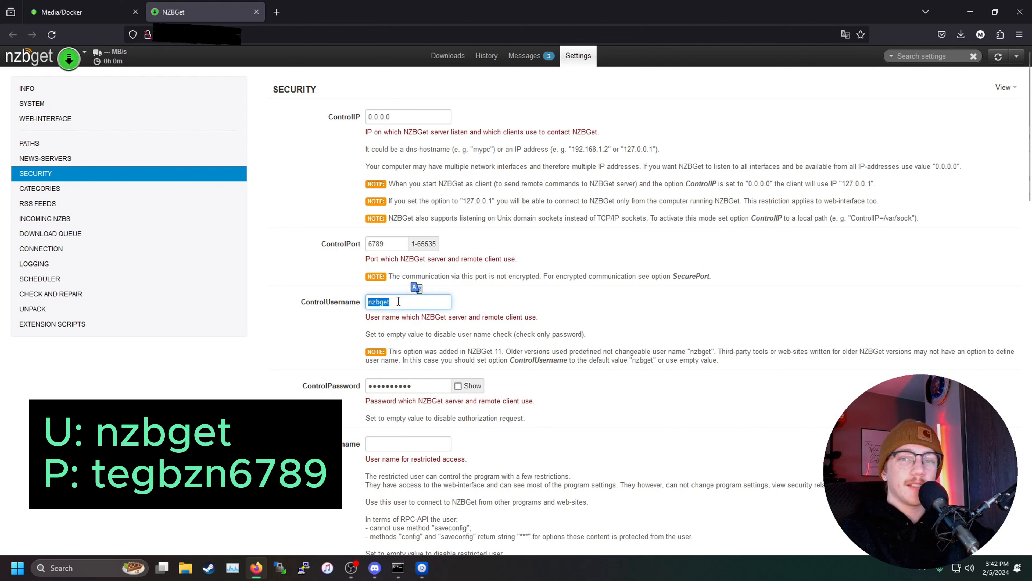
pyautogui.click(458, 385)
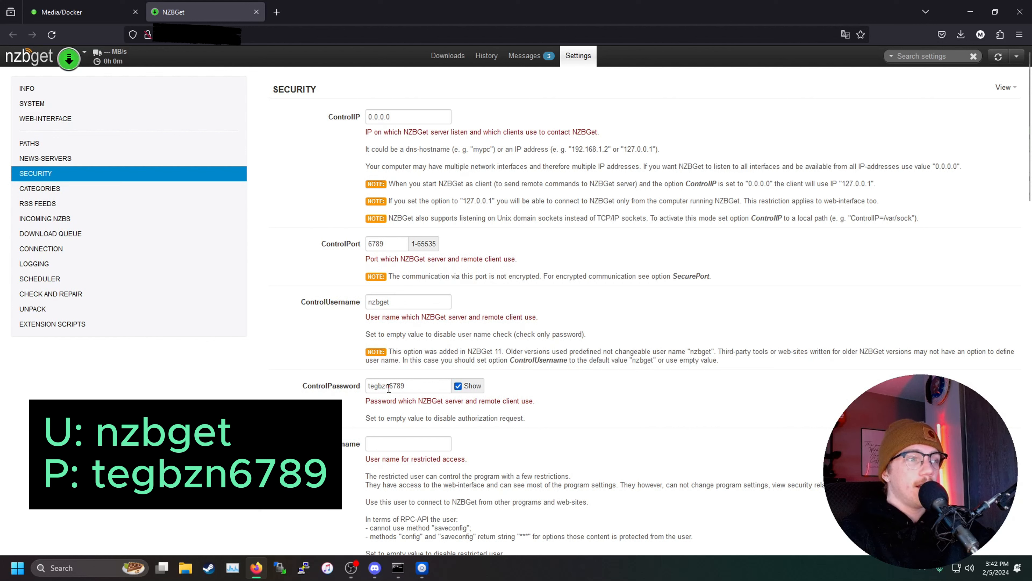
pyautogui.moveTo(404, 386); pyautogui.dragTo(387, 389)
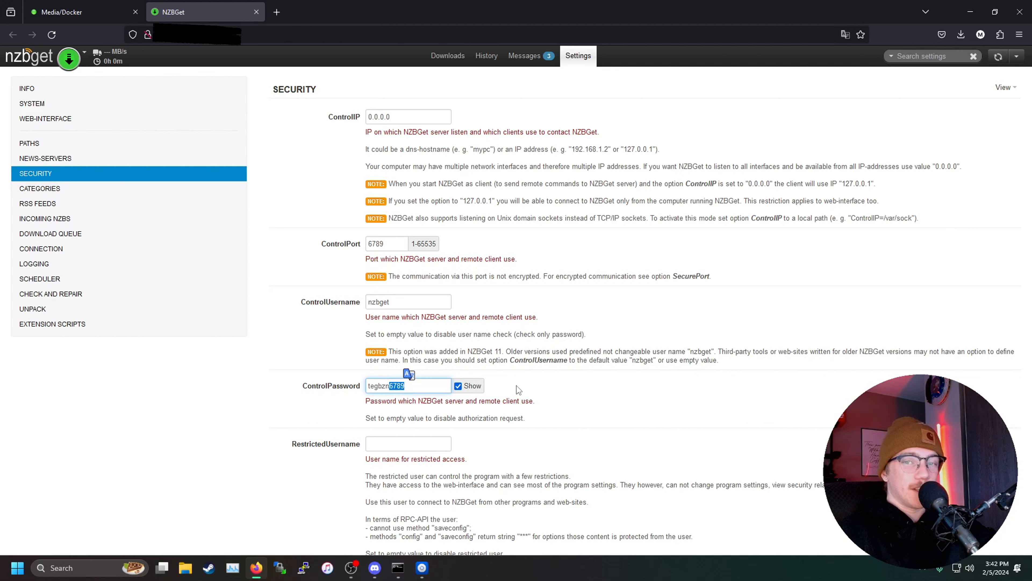
# - Review the MainDir, DestDir, InterDir, NzbDir, QueueDir and TempDir folders in NZBGet's path settings
pyautogui.click(44, 143)
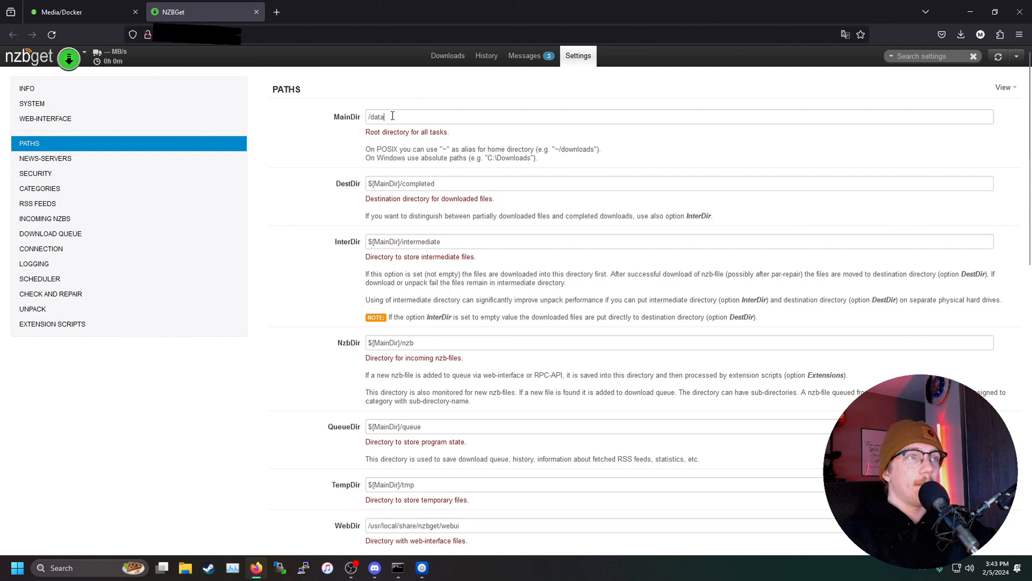
pyautogui.moveTo(393, 116); pyautogui.dragTo(367, 123)
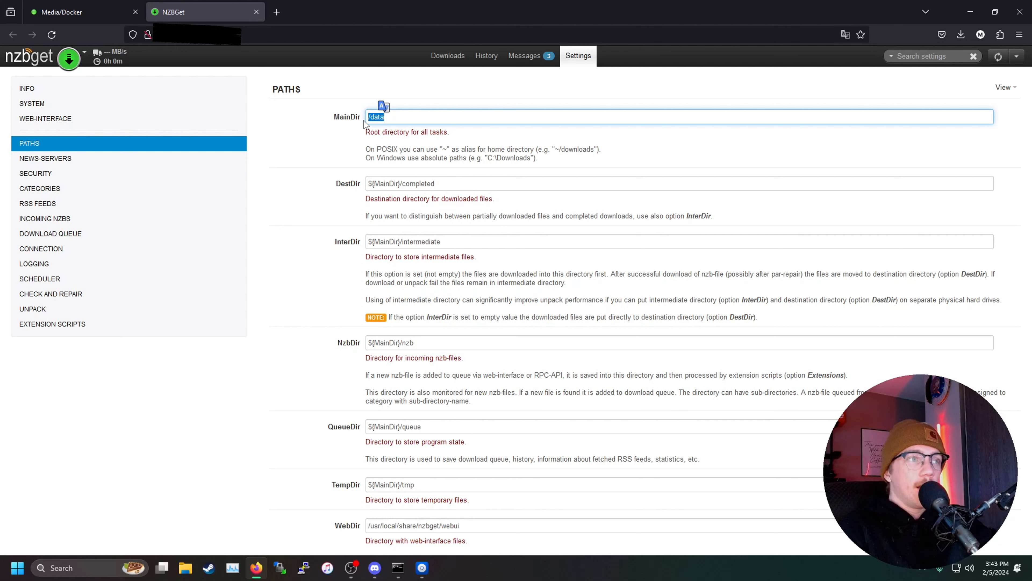
pyautogui.click(458, 179)
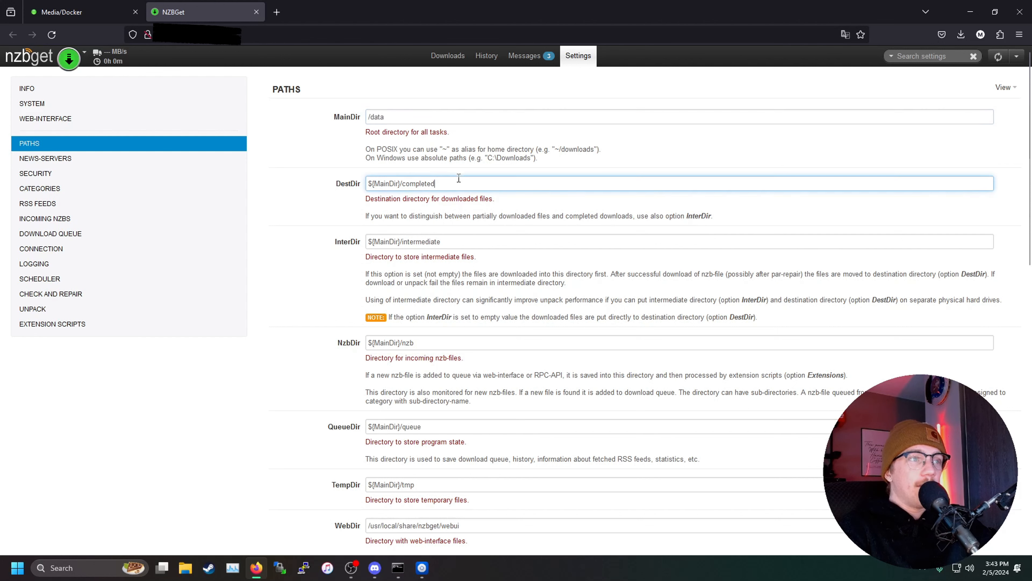
pyautogui.click(455, 241)
pyautogui.click(426, 342)
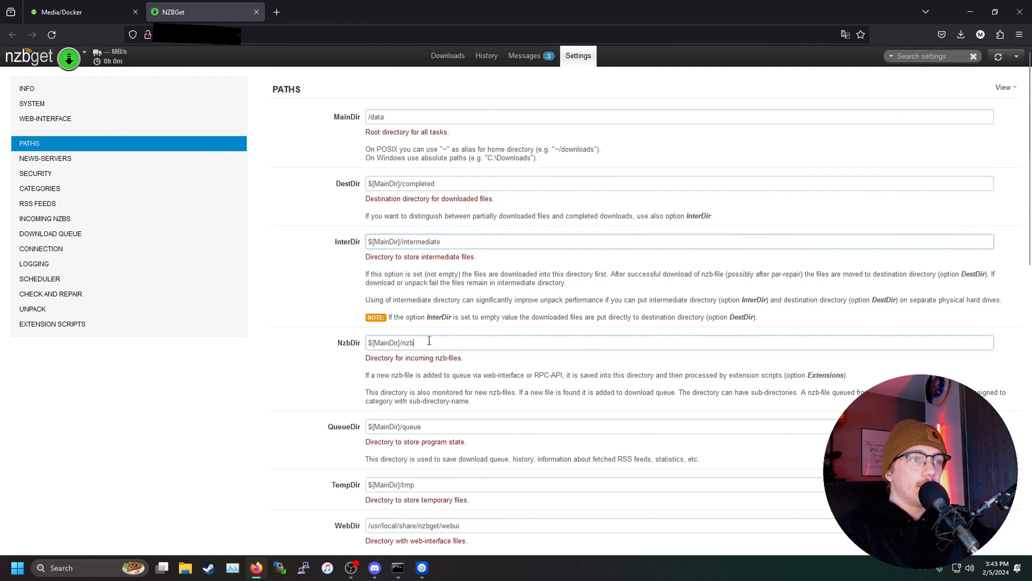
pyautogui.click(423, 426)
pyautogui.click(420, 484)
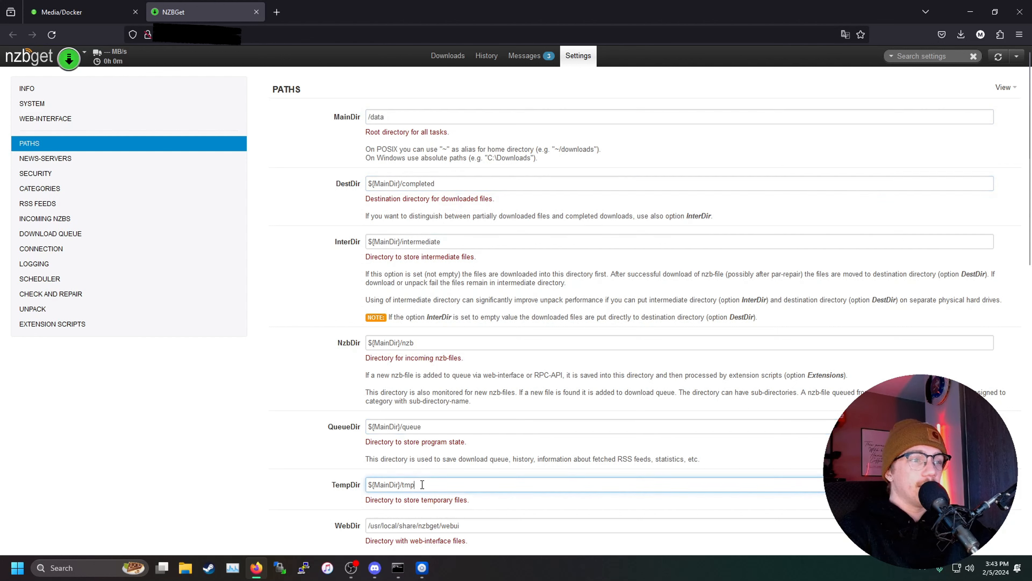
pyautogui.click(435, 429)
pyautogui.click(439, 346)
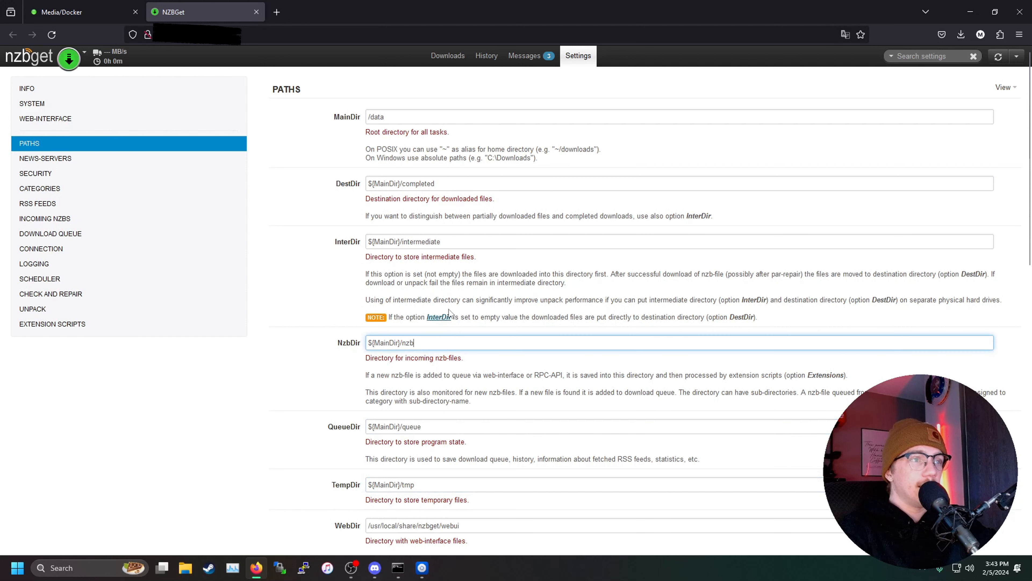
pyautogui.click(470, 240)
pyautogui.click(475, 181)
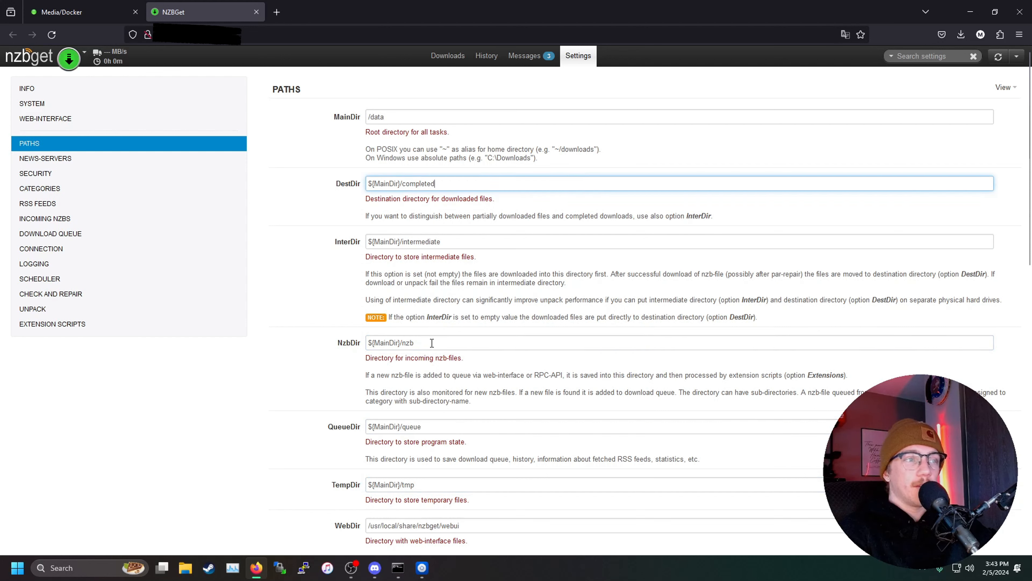
pyautogui.click(453, 241)
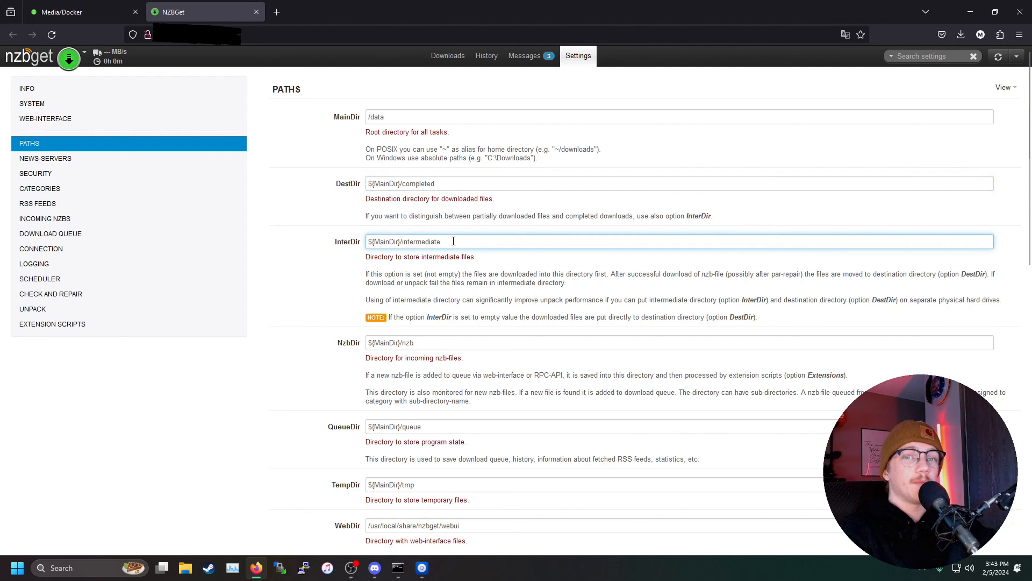
pyautogui.click(448, 184)
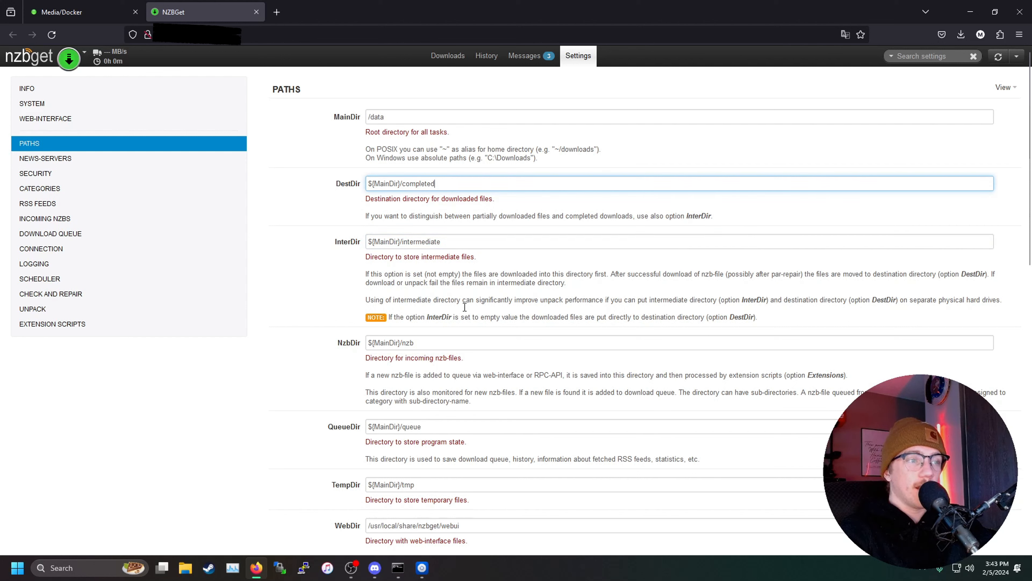
pyautogui.click(465, 425)
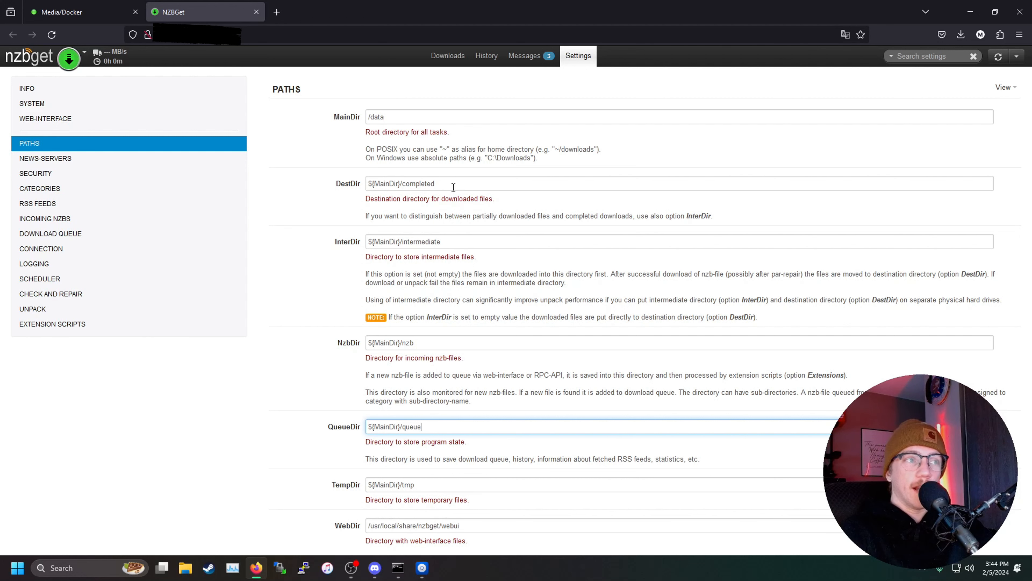
# - Review the names and aliases of the Sonarr, Radarr and Music categories in NZBGet's category settings
pyautogui.click(39, 188)
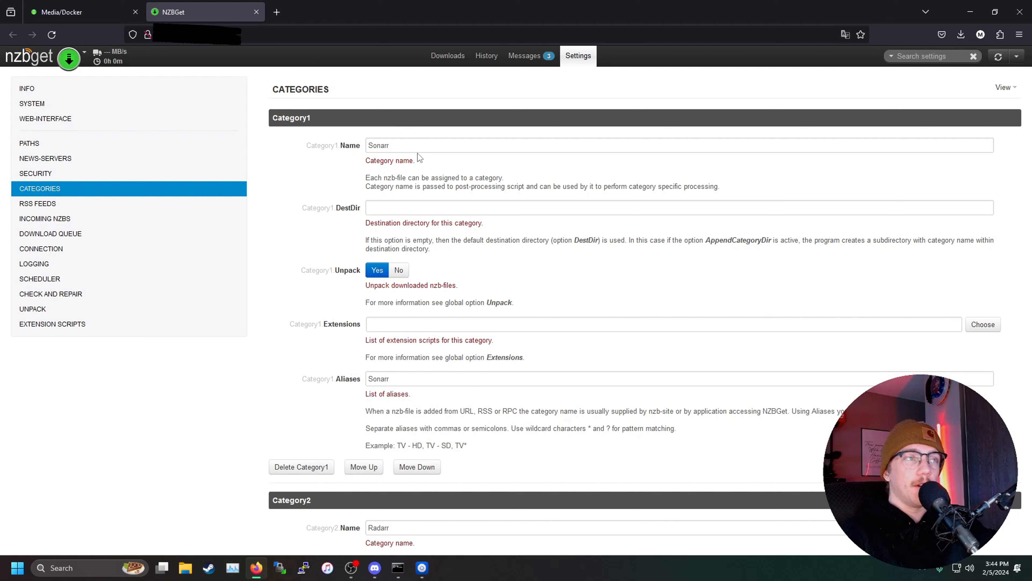
pyautogui.doubleClick(451, 144)
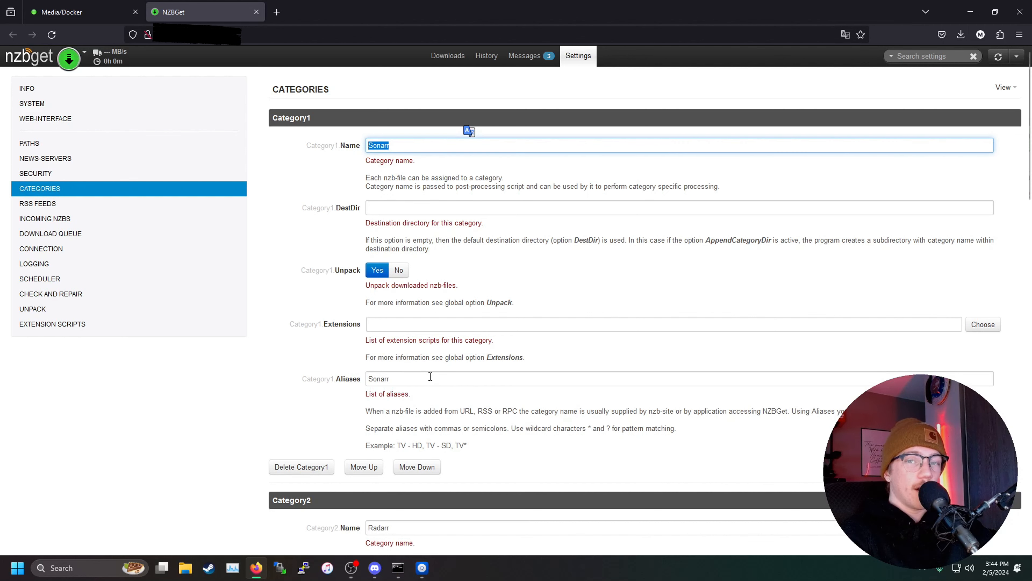
pyautogui.scroll(-6, 430, 376)
pyautogui.doubleClick(426, 256)
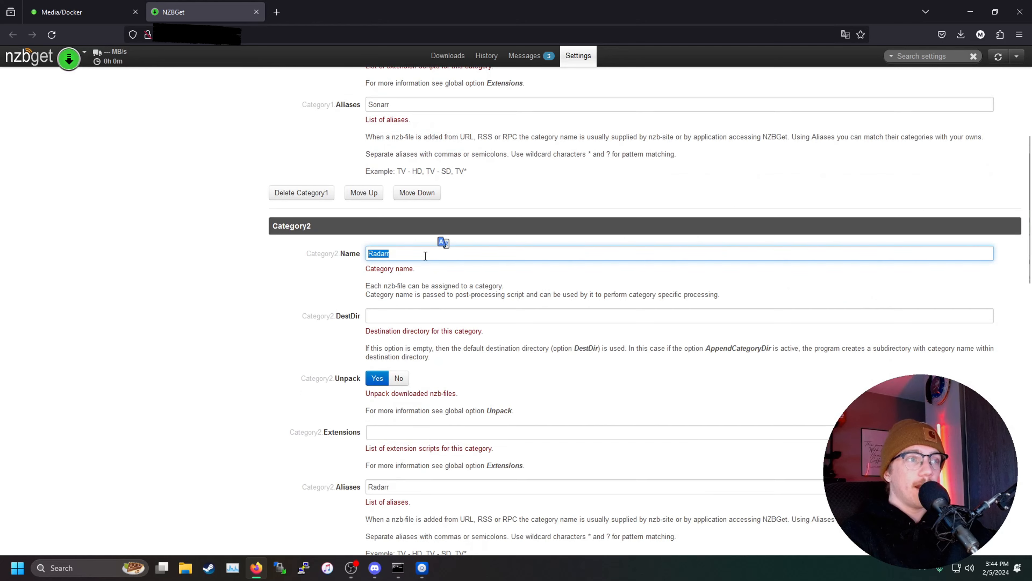
pyautogui.scroll(-3, 384, 390)
pyautogui.doubleClick(415, 380)
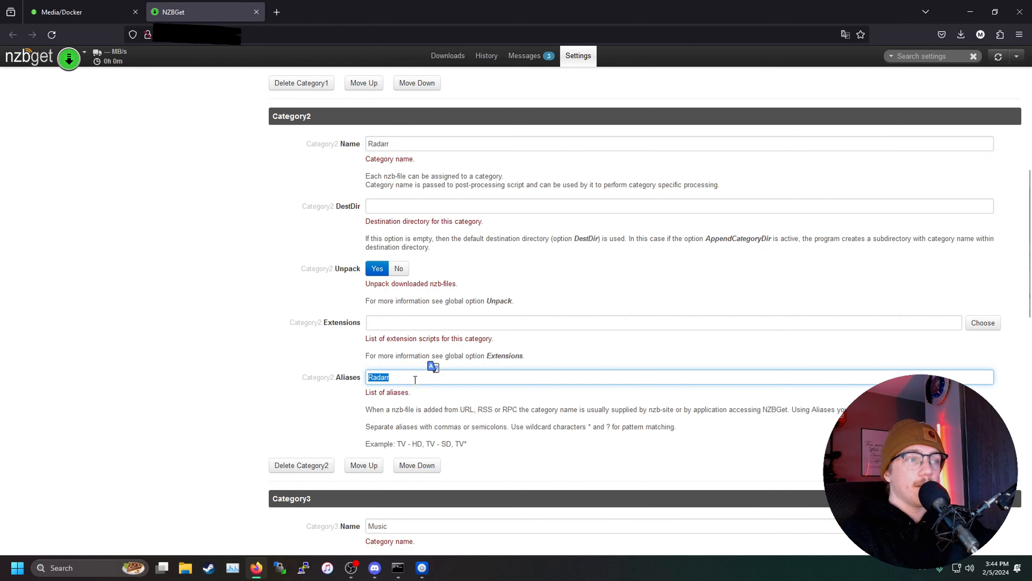
pyautogui.scroll(-4, 431, 358)
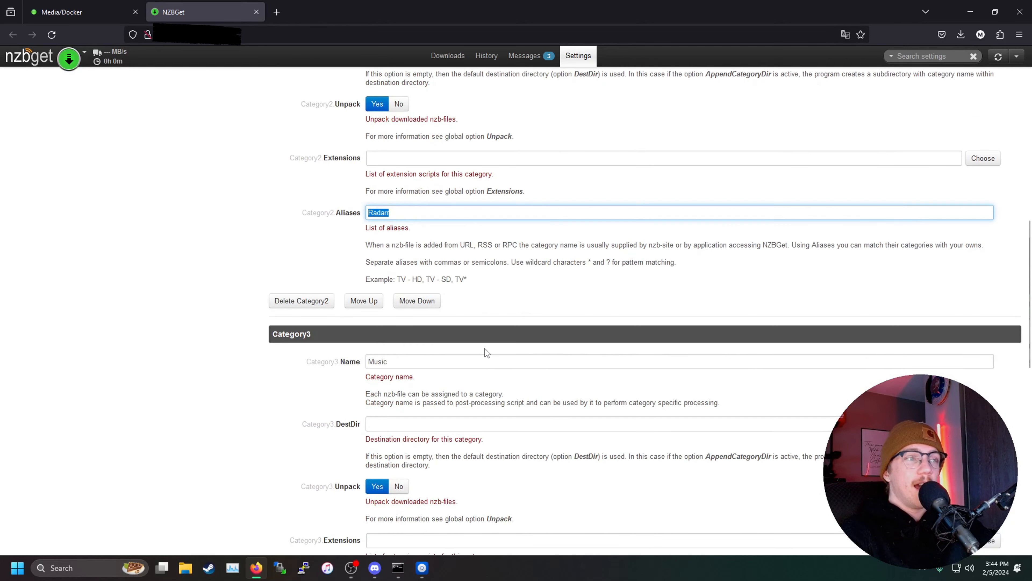
pyautogui.scroll(8, 486, 350)
pyautogui.scroll(6, 493, 350)
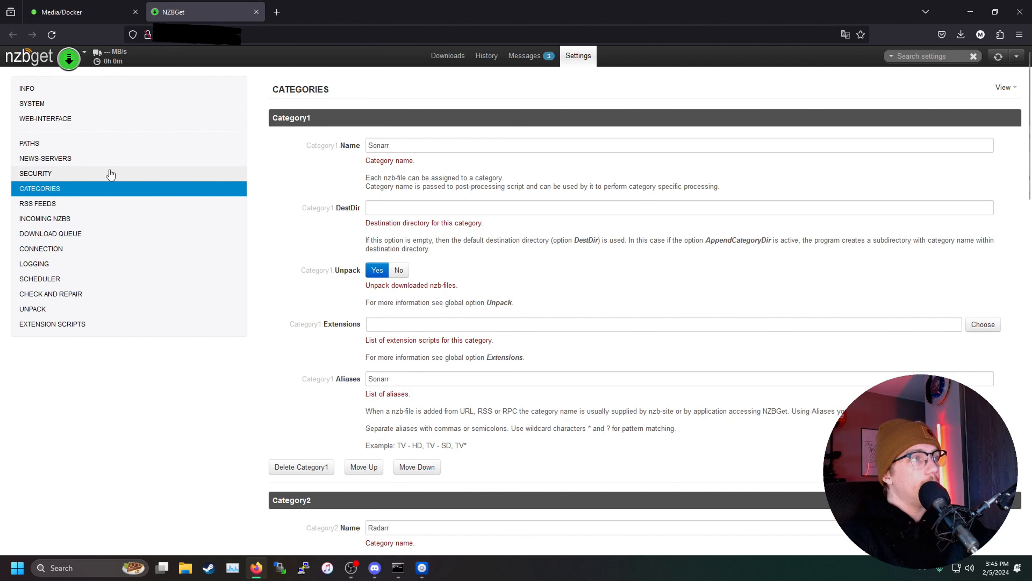
# - Add a first news server in NZBGet's news-server settings and name it Frugal 1
pyautogui.click(66, 162)
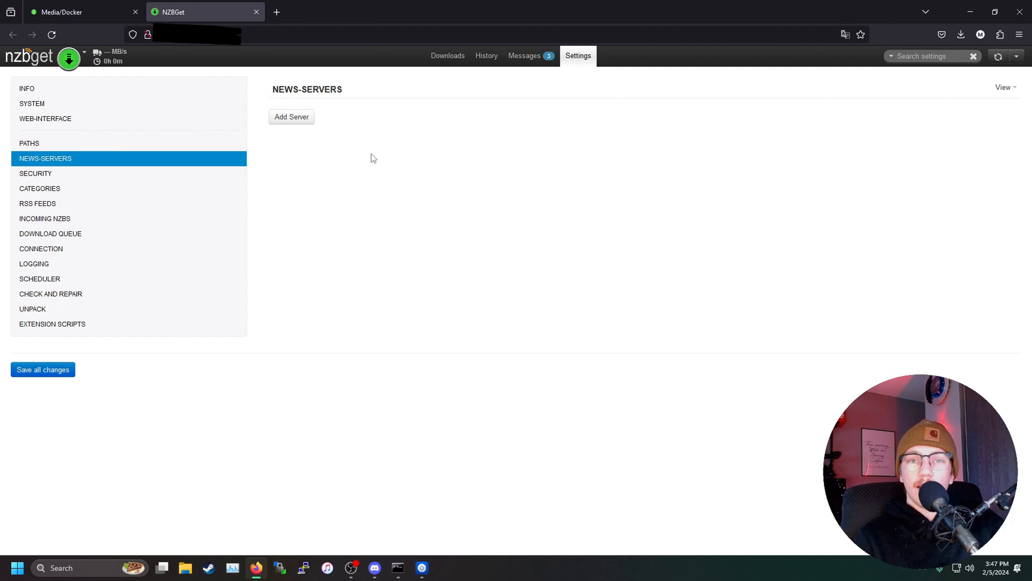
pyautogui.click(292, 117)
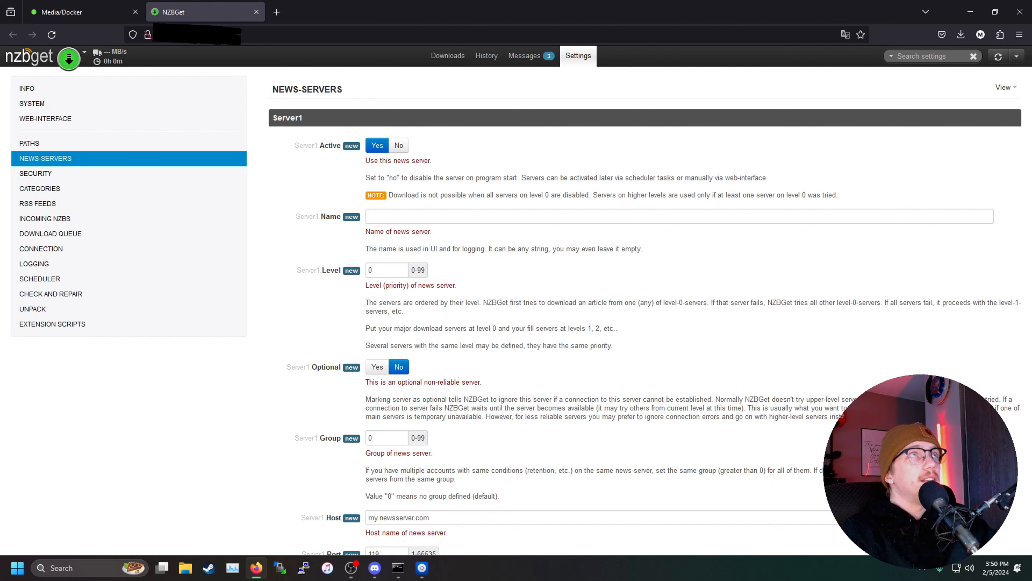
pyautogui.scroll(-1, 476, 200)
pyautogui.scroll(1, 476, 199)
pyautogui.click(443, 218)
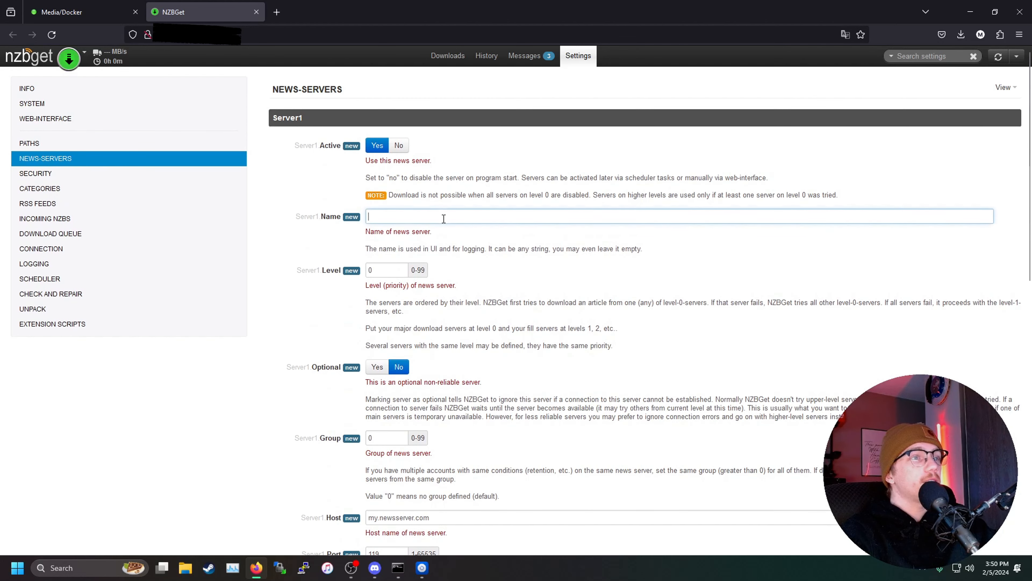
pyautogui.write('Fru')
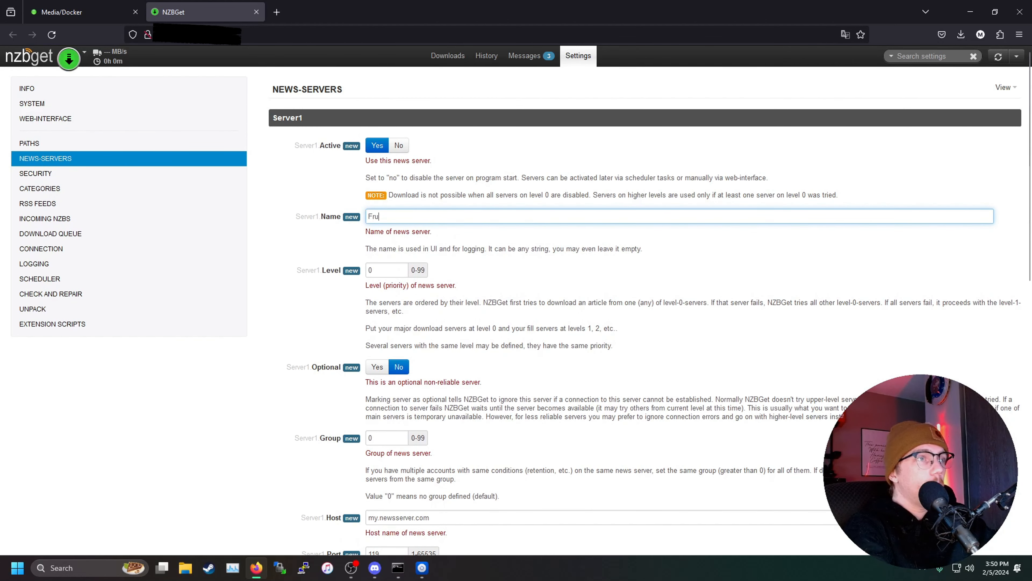
pyautogui.write('gal 1')
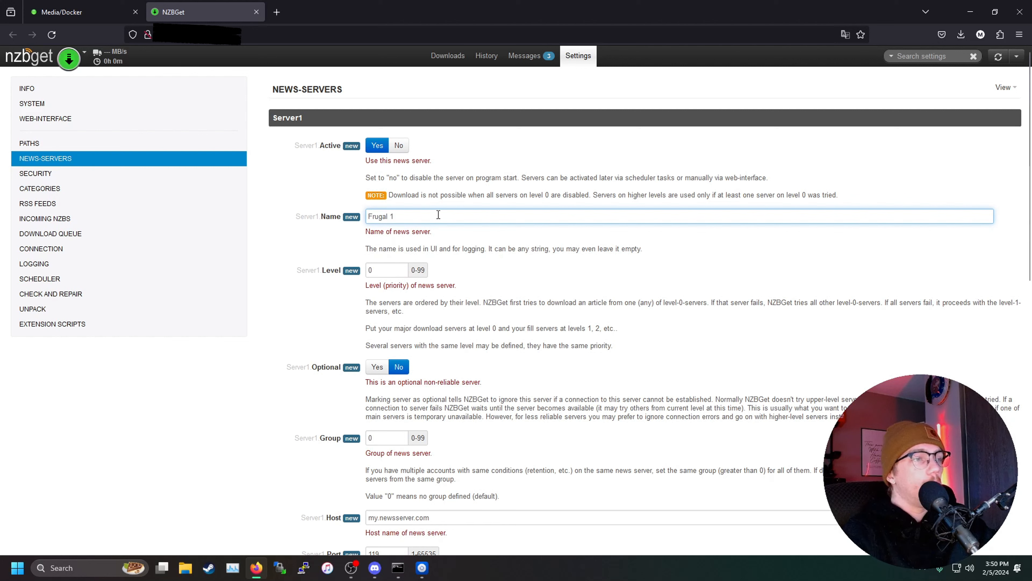
# - Set the Frugal 1 server's host to news.frugalusenet.com and its port to 563
pyautogui.doubleClick(387, 272)
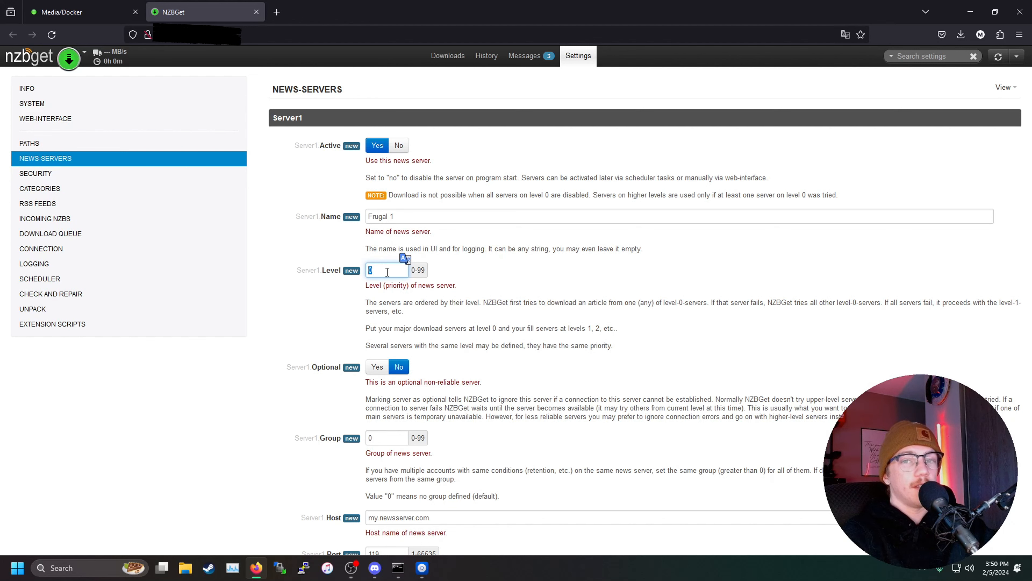
pyautogui.scroll(-4, 387, 271)
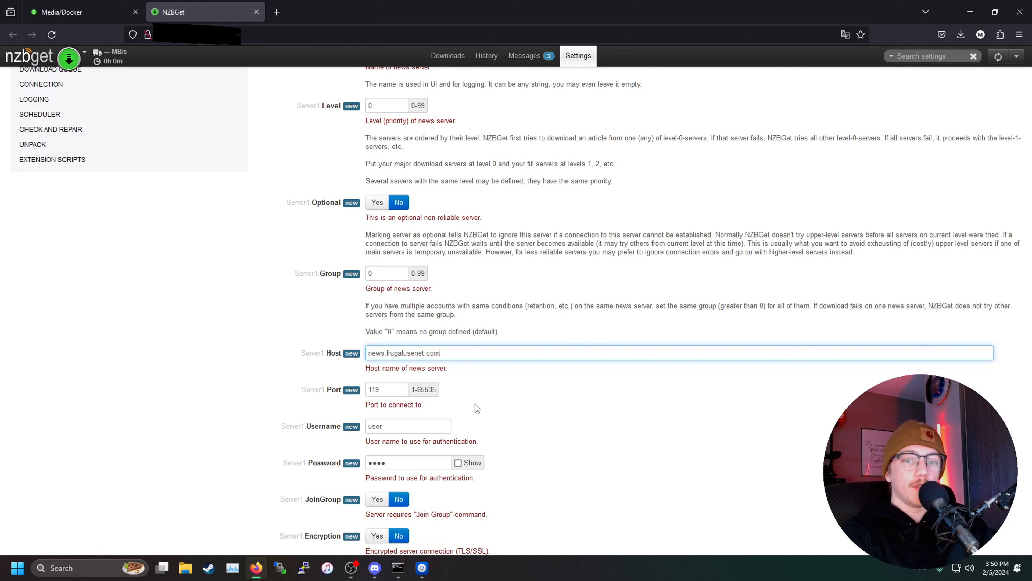
pyautogui.doubleClick(400, 391)
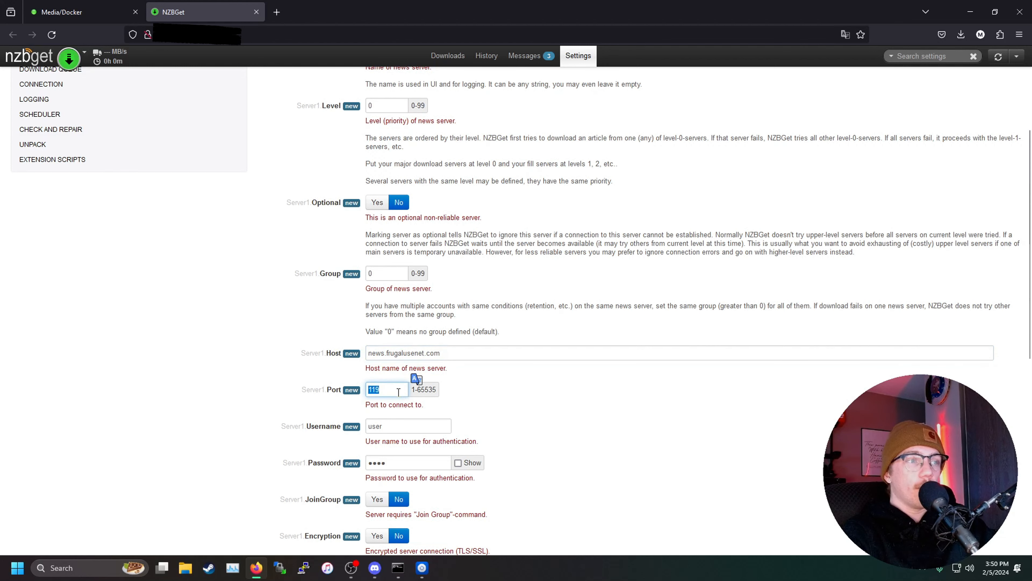
pyautogui.press('BackSpace')
pyautogui.write('563')
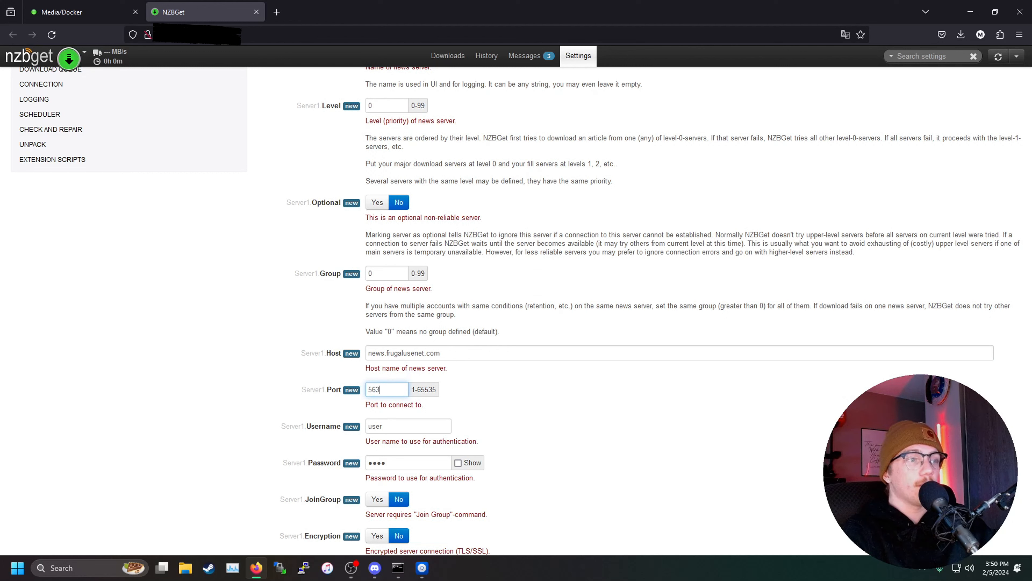
# - Fill in the Usenet account's username and password for the Frugal 1 server
pyautogui.doubleClick(389, 428)
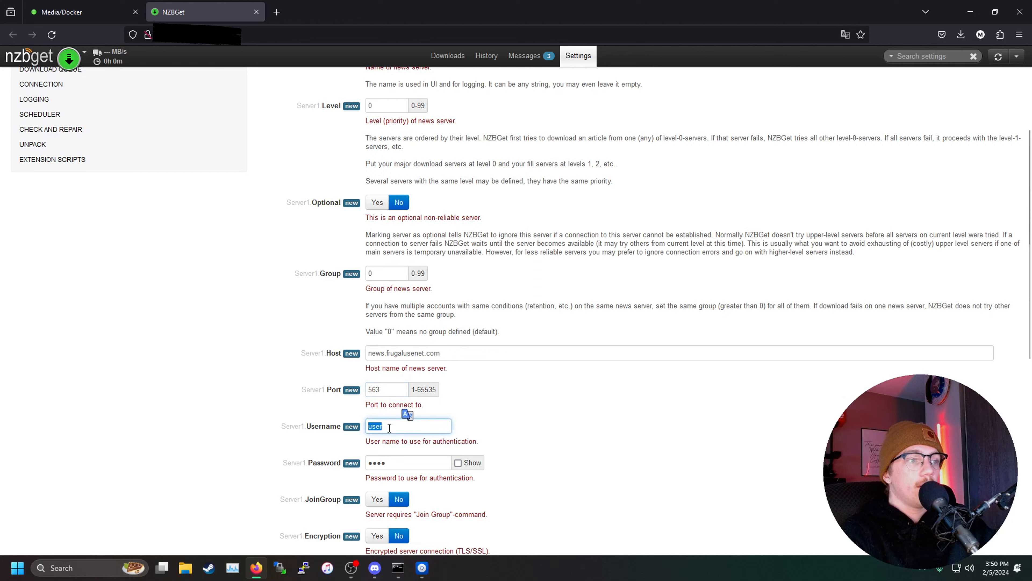
pyautogui.hotkey('ctrl', 'v')
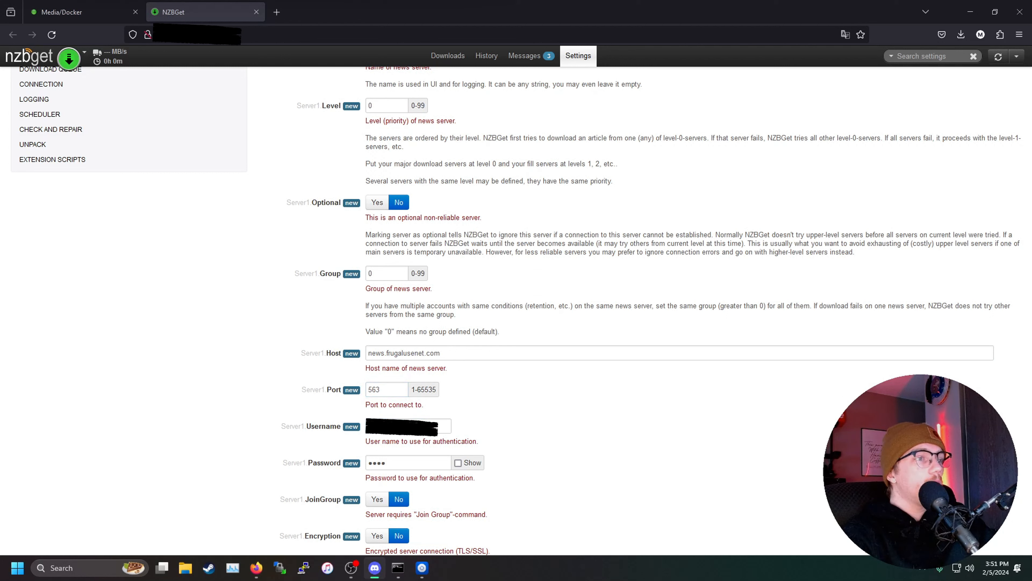
pyautogui.doubleClick(418, 462)
pyautogui.hotkey('ctrl', 'v')
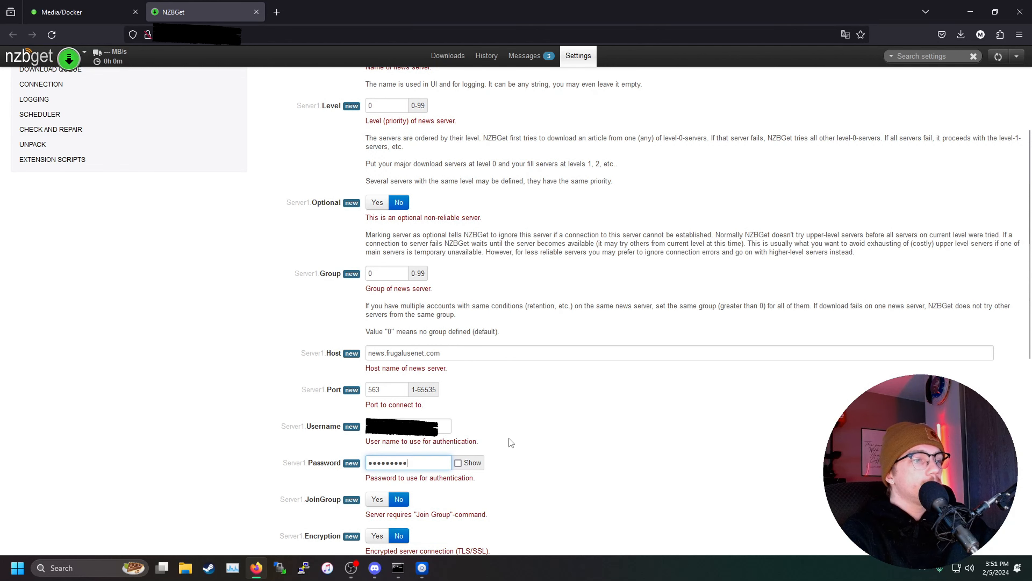
# - Enable encryption for the Frugal 1 server and test its connection
pyautogui.scroll(-3, 512, 439)
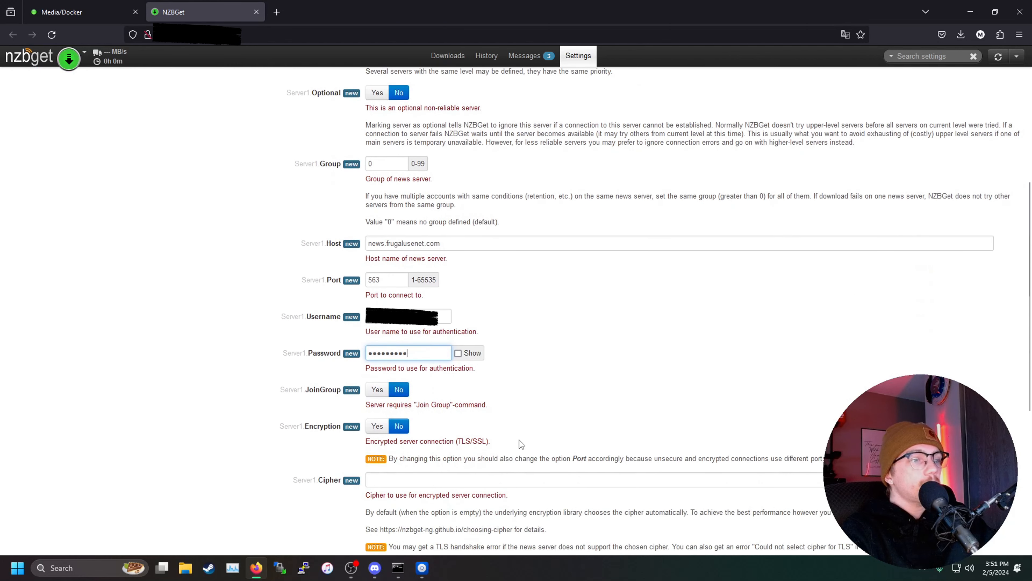
pyautogui.click(378, 427)
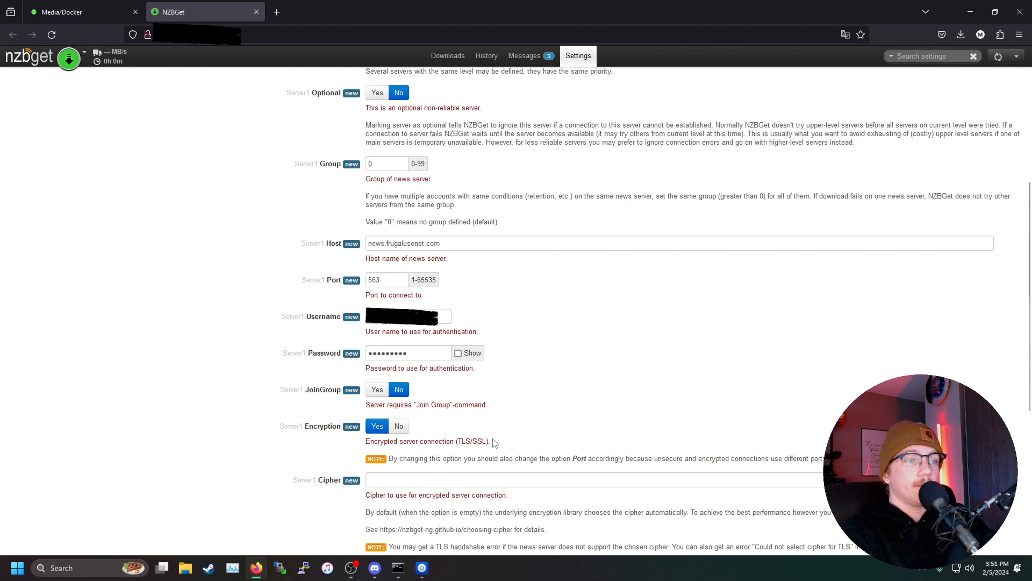
pyautogui.scroll(-6, 466, 416)
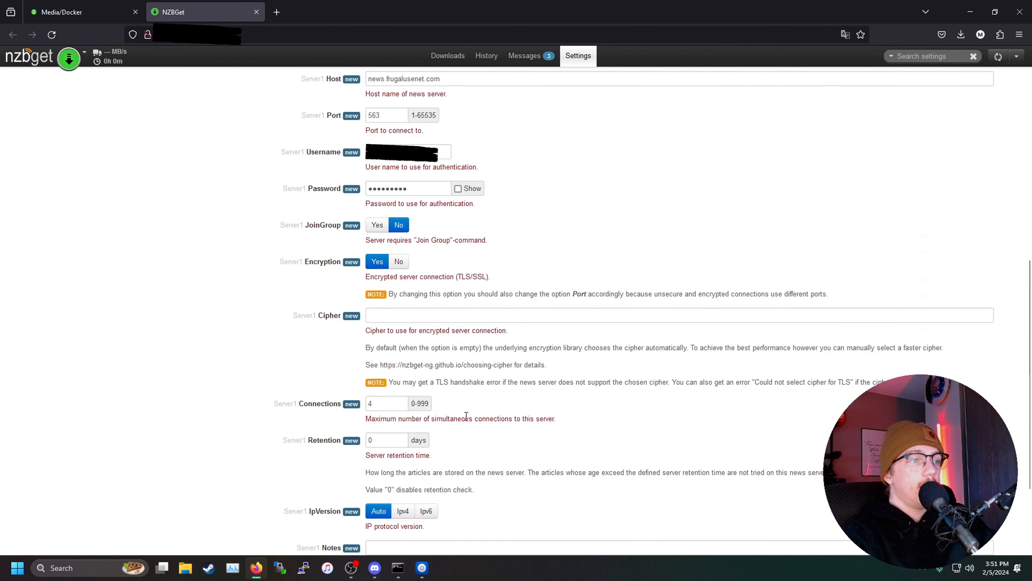
pyautogui.scroll(-2, 466, 415)
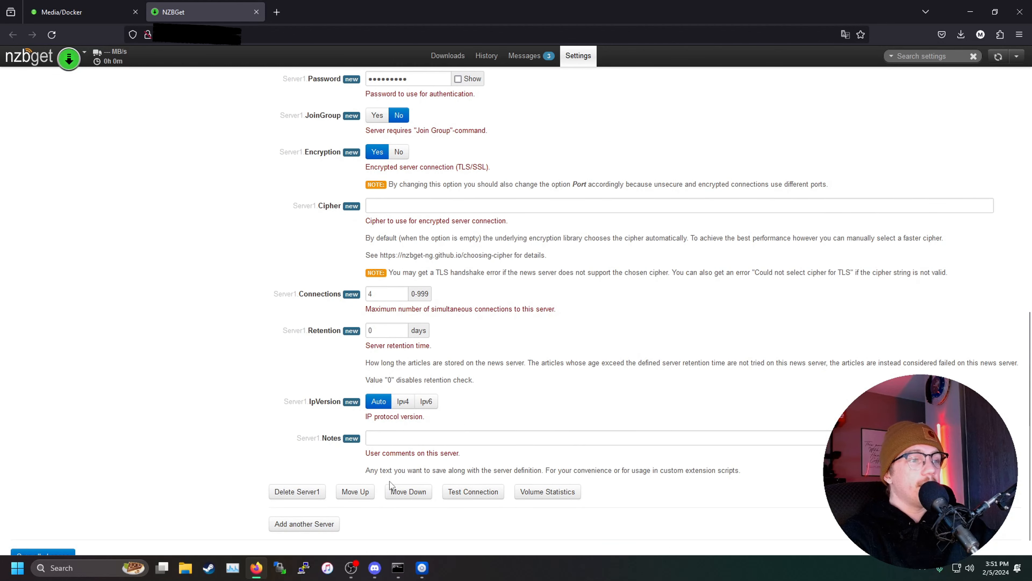
pyautogui.click(470, 492)
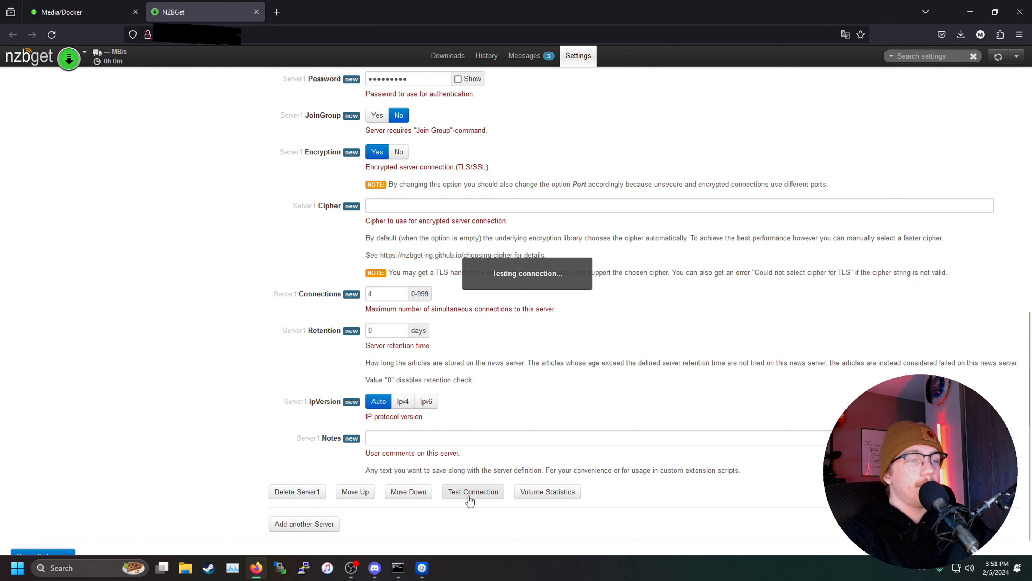
# - Add a second news server named Frugal EU and set its level to 1
pyautogui.click(284, 524)
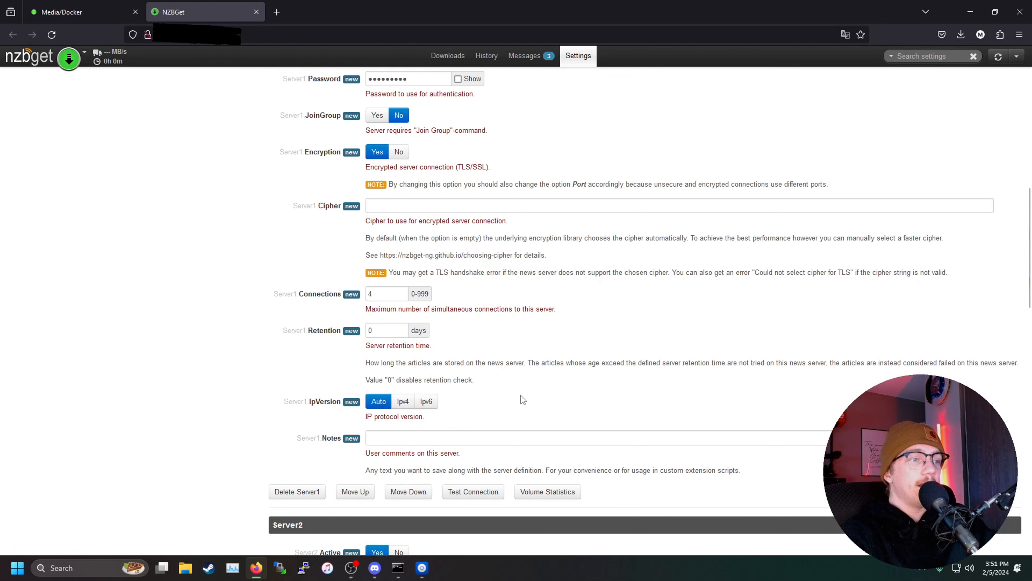
pyautogui.scroll(-8, 521, 395)
pyautogui.click(452, 238)
pyautogui.write('Frugal EU')
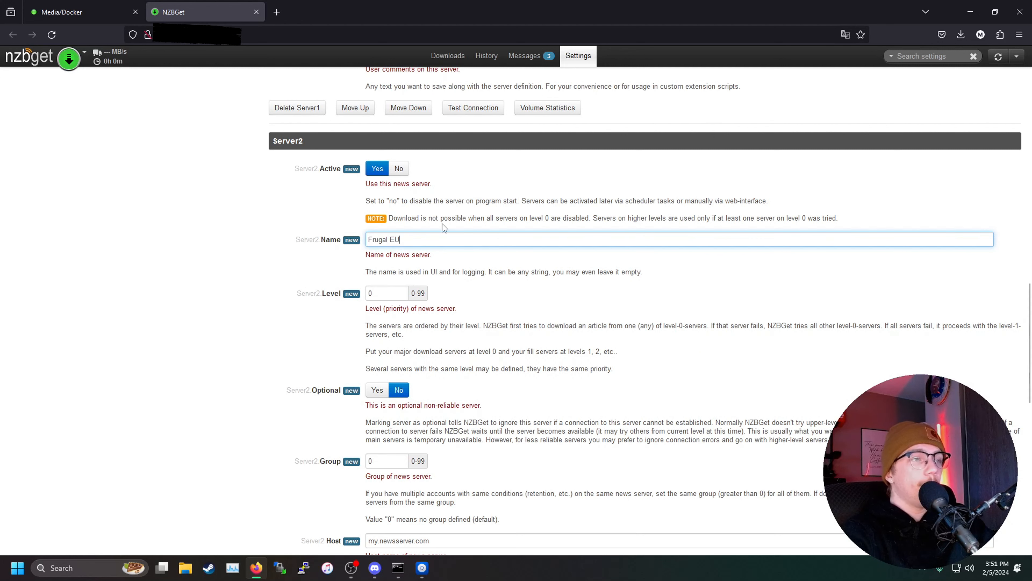
pyautogui.scroll(-2, 347, 260)
pyautogui.click(397, 184)
pyautogui.press('BackSpace')
pyautogui.write('1')
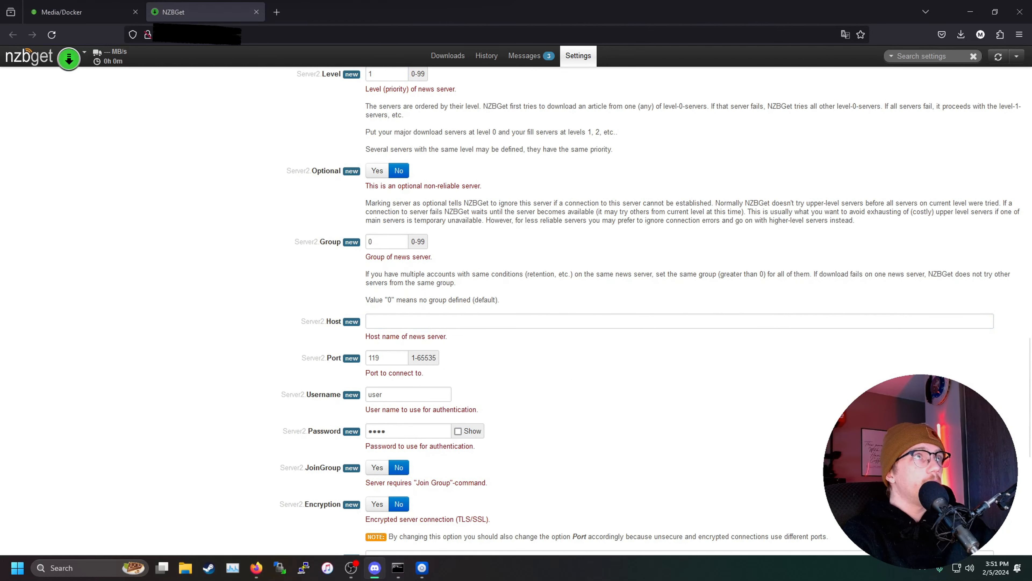
# - Set the Frugal EU server's host to eunews.frugalusenet.com and its port to 563
pyautogui.click(396, 322)
pyautogui.write('eunews.frugalusenet.com')
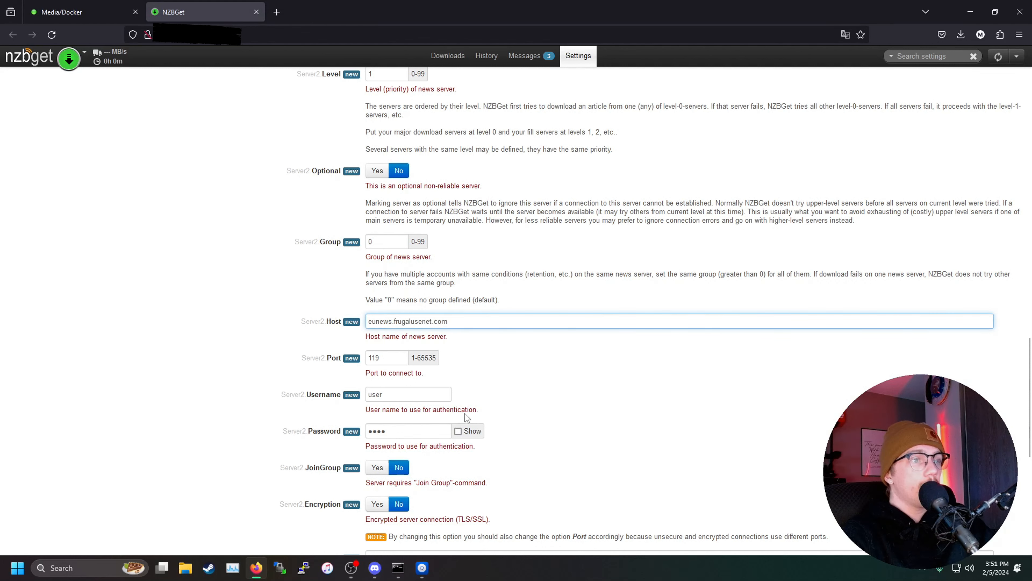
pyautogui.click(391, 357)
pyautogui.doubleClick(391, 357)
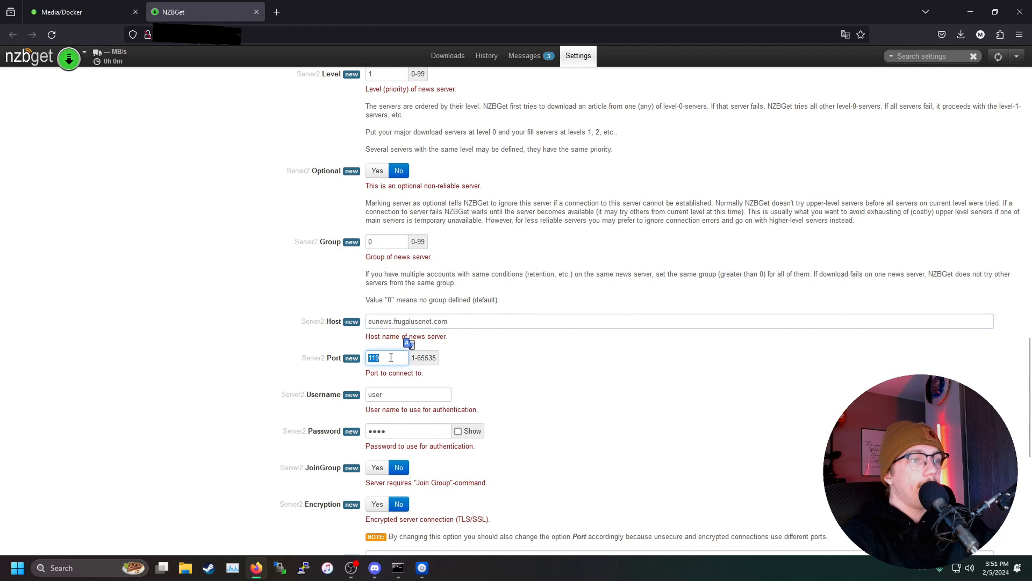
pyautogui.press('BackSpace')
pyautogui.write('563')
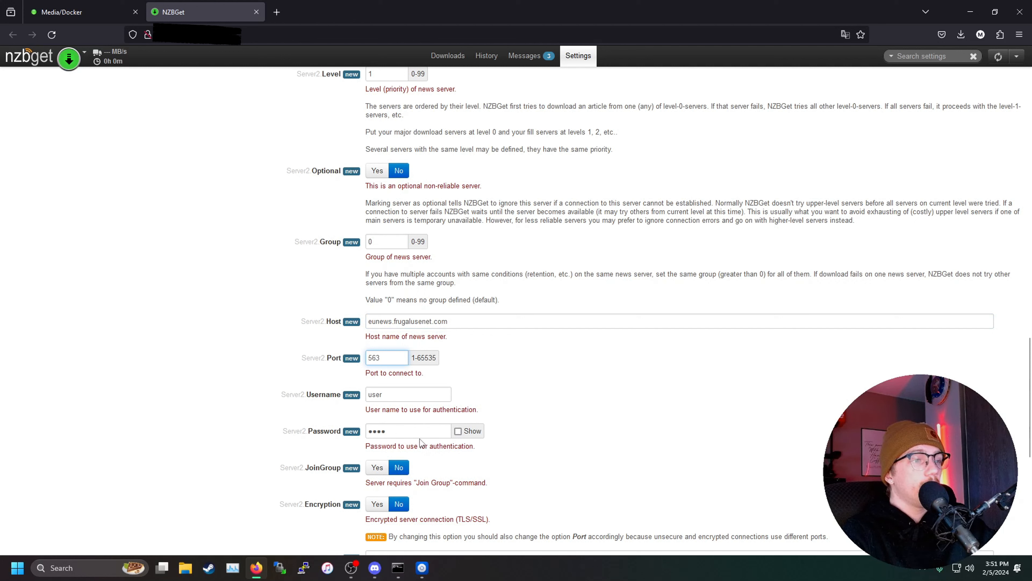
# - Fill in the Usenet account's username and password for the Frugal EU server
pyautogui.doubleClick(404, 396)
pyautogui.hotkey('ctrl', 'v')
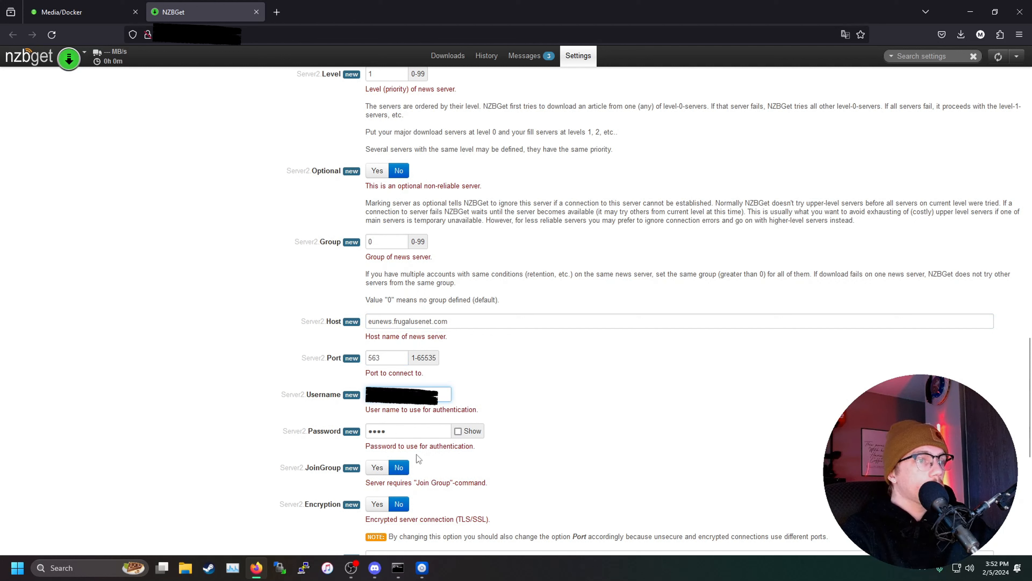
pyautogui.click(415, 435)
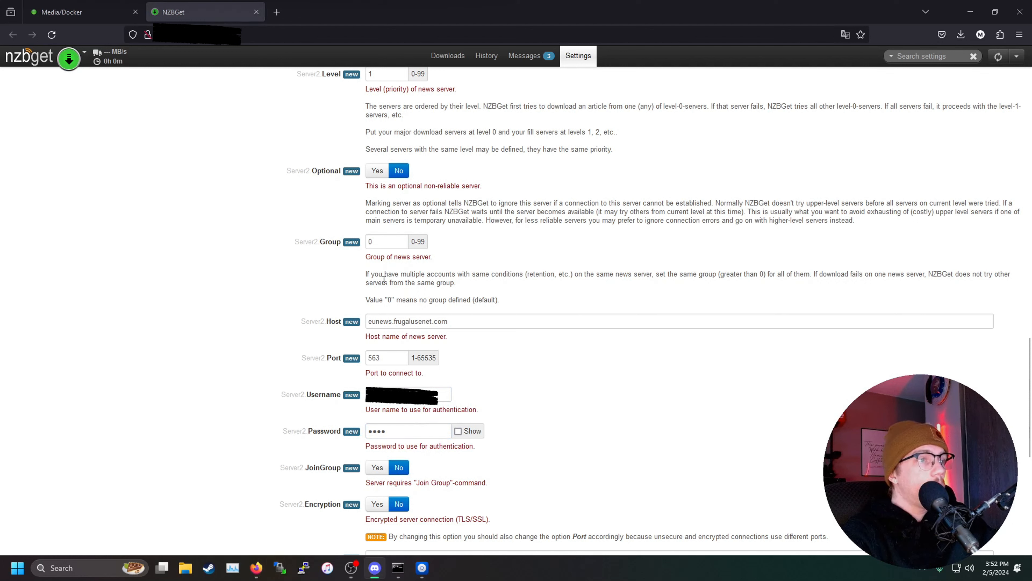
pyautogui.doubleClick(406, 430)
pyautogui.hotkey('ctrl', 'v')
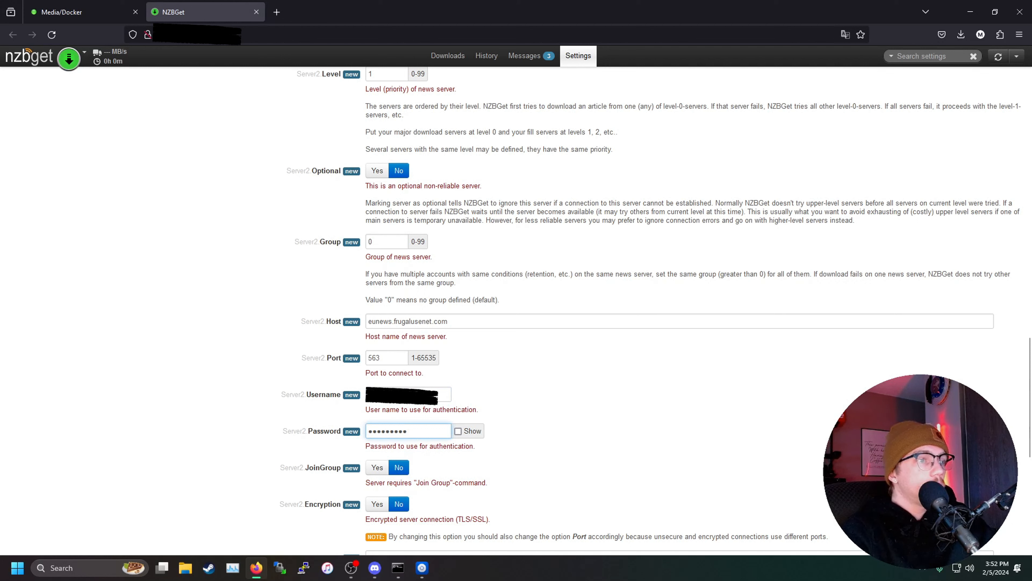
# - Enable encryption for the Frugal EU server and test its connection
pyautogui.scroll(-3, 420, 414)
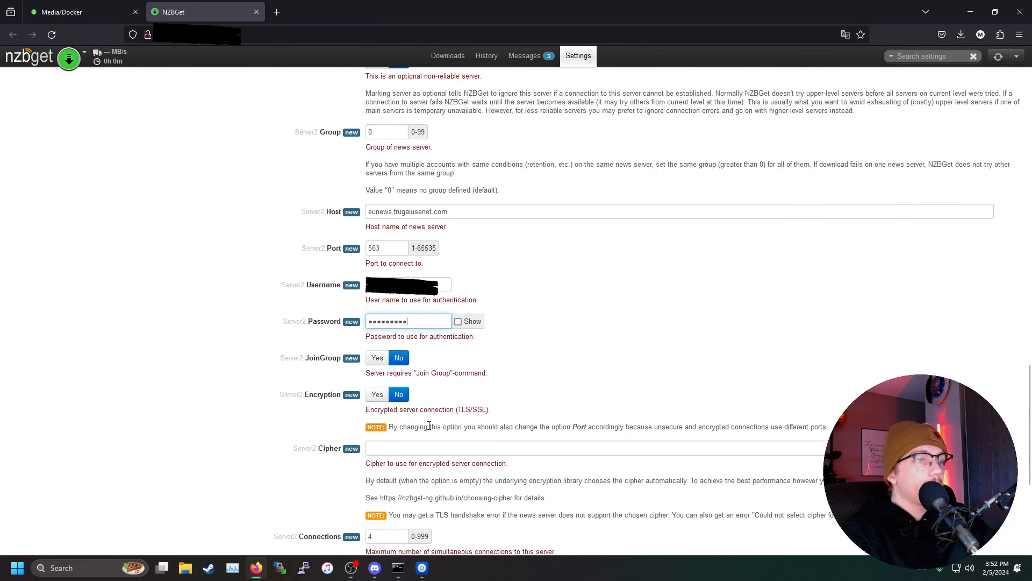
pyautogui.click(376, 394)
pyautogui.scroll(-6, 502, 370)
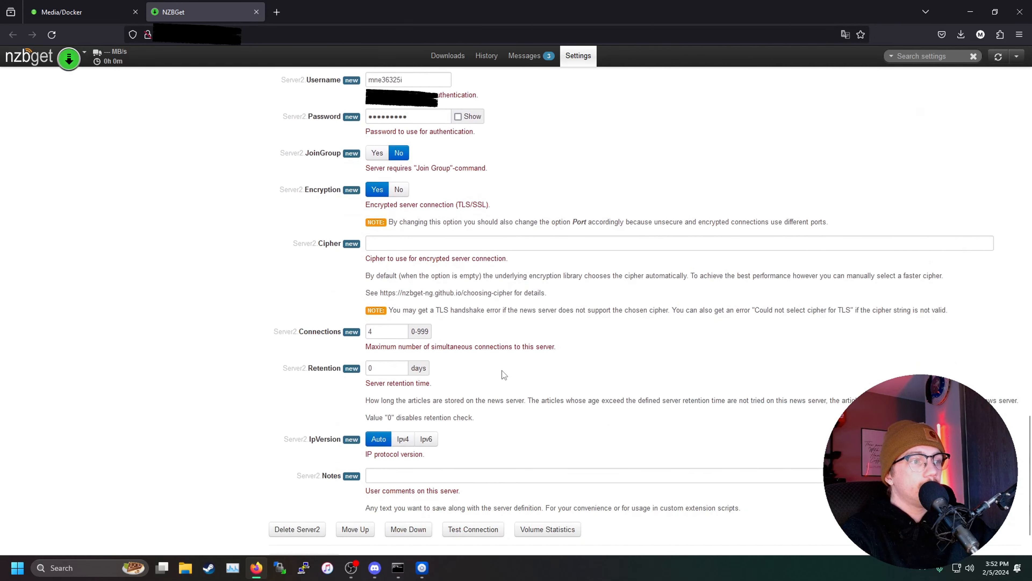
pyautogui.click(467, 476)
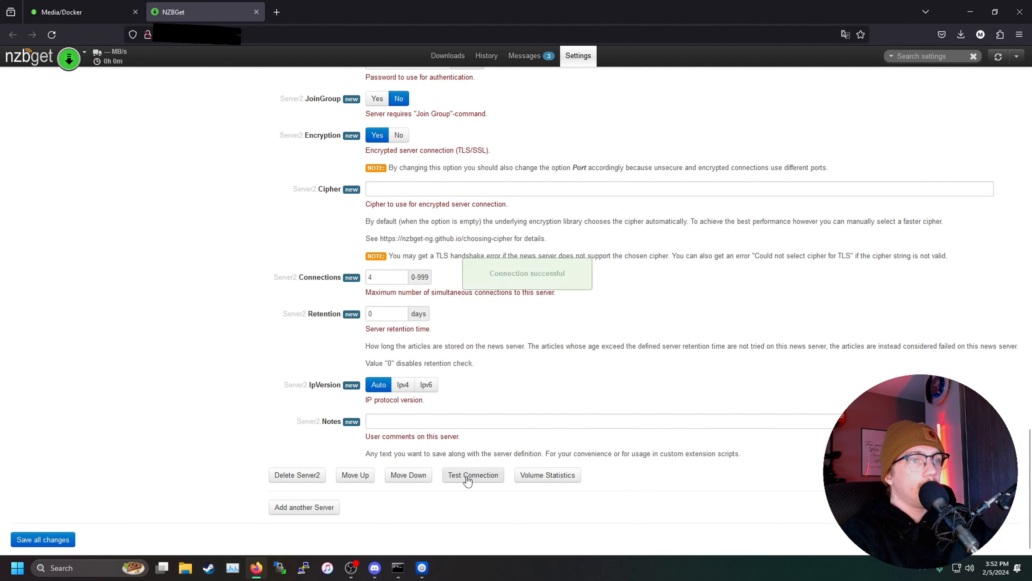
# - Add a third news server and name it Unlimited Block
pyautogui.click(303, 507)
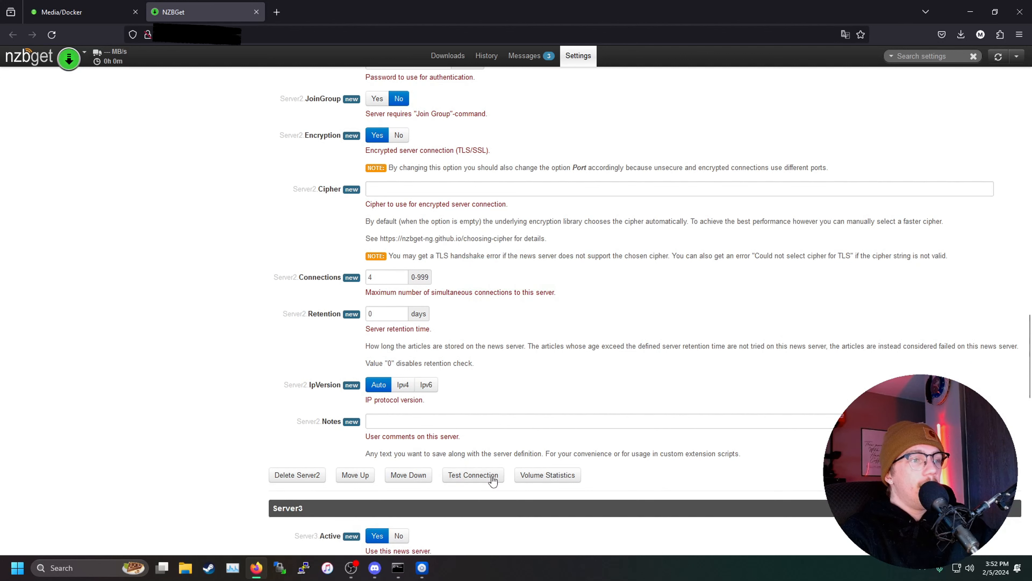
pyautogui.scroll(-8, 500, 411)
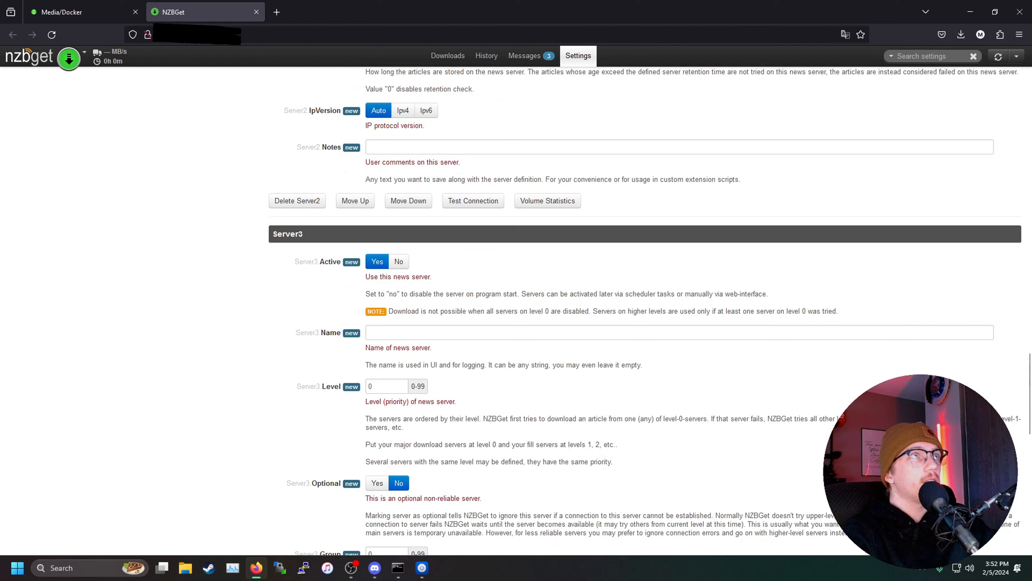
pyautogui.click(416, 332)
pyautogui.write('Unlimited BV')
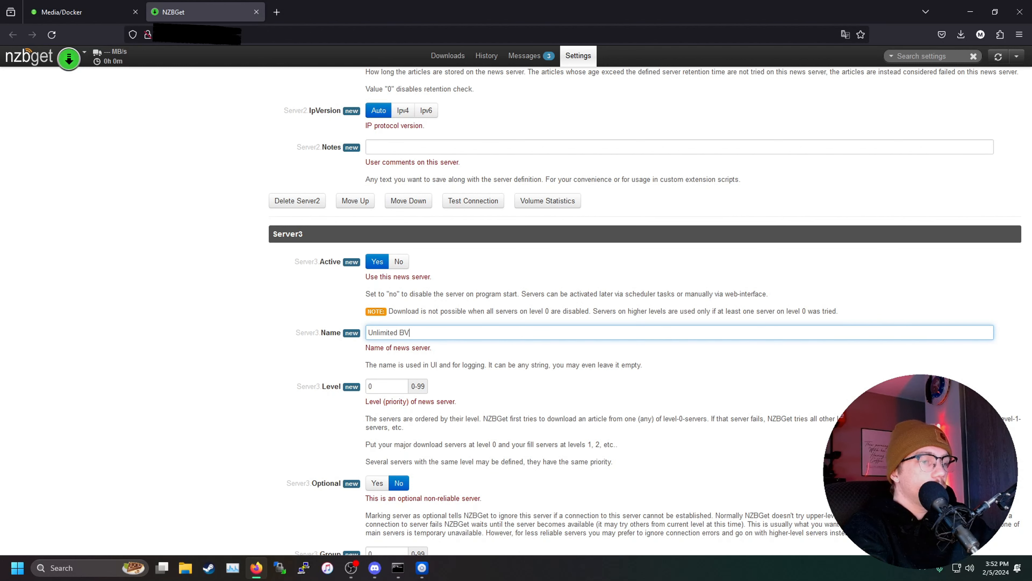
pyautogui.press('BackSpace')
pyautogui.write('lock')
pyautogui.scroll(-3, 519, 373)
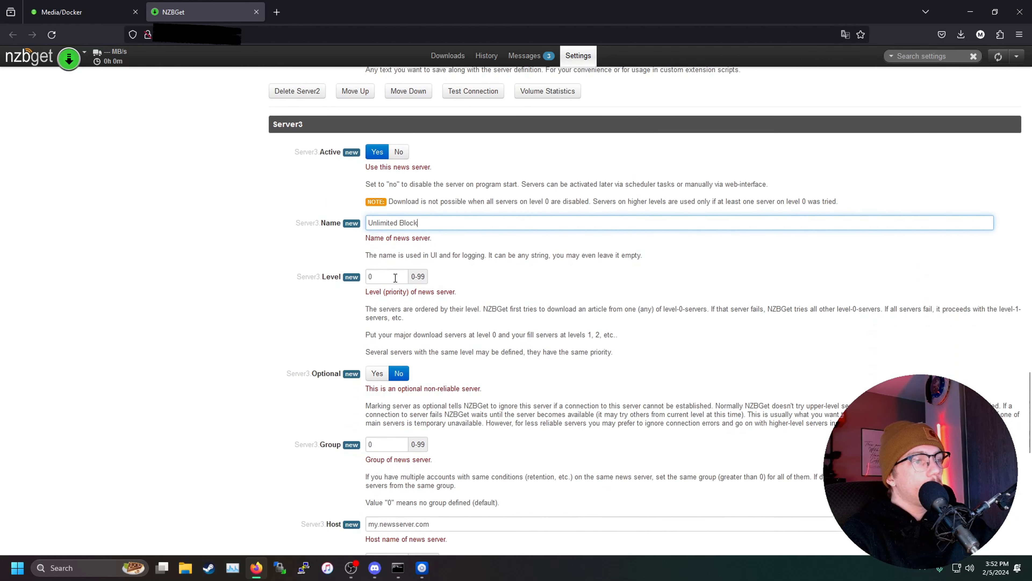
pyautogui.click(389, 274)
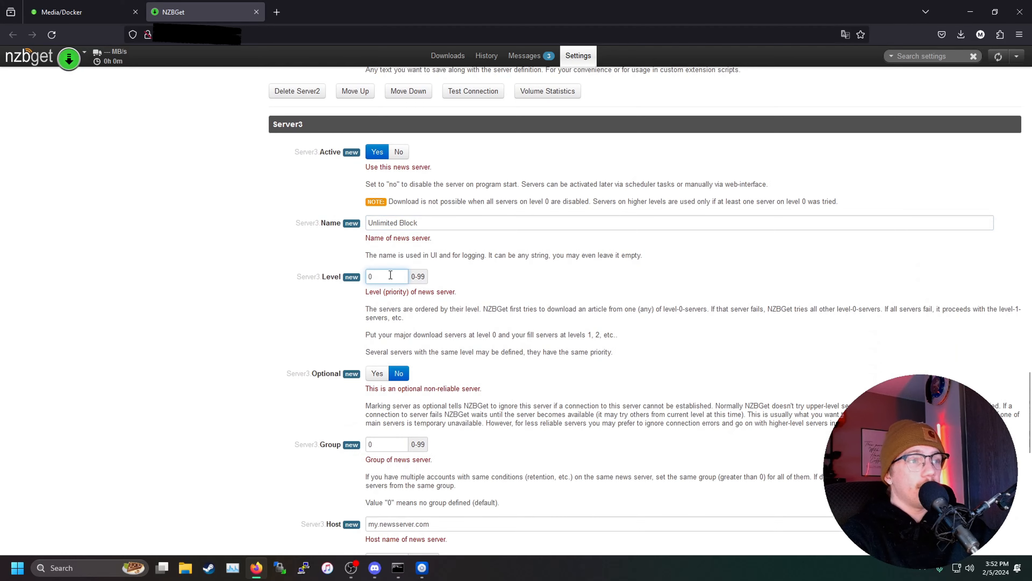
# - Set the Unlimited Block server's host to usnews.usenetnow.net and its port to 443
pyautogui.scroll(-4, 416, 326)
pyautogui.scroll(-2, 505, 347)
pyautogui.click(413, 303)
pyautogui.hotkey('ctrl', 'a')
pyautogui.press('BackSpace')
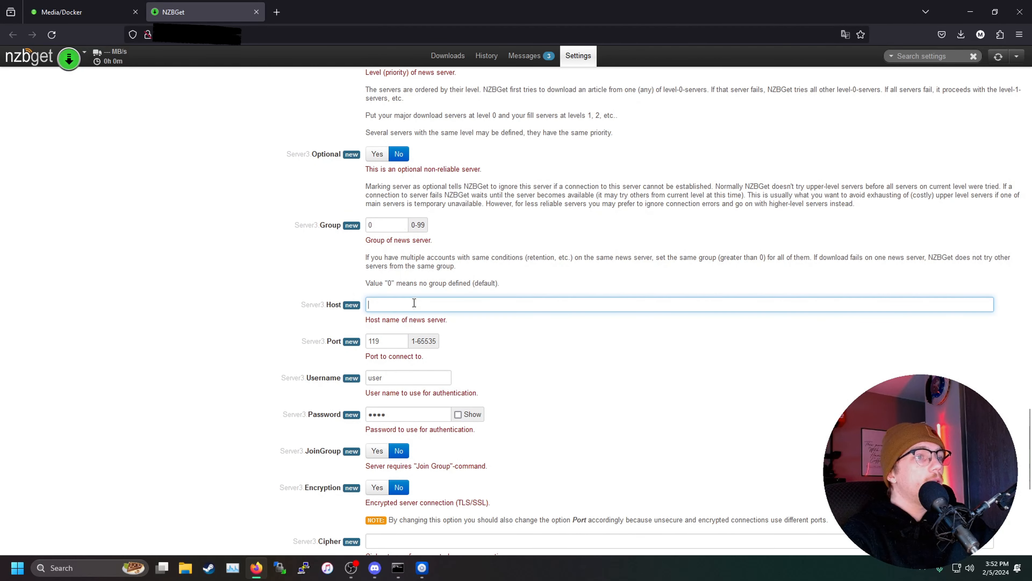
pyautogui.write('usnews.usenetnow.net')
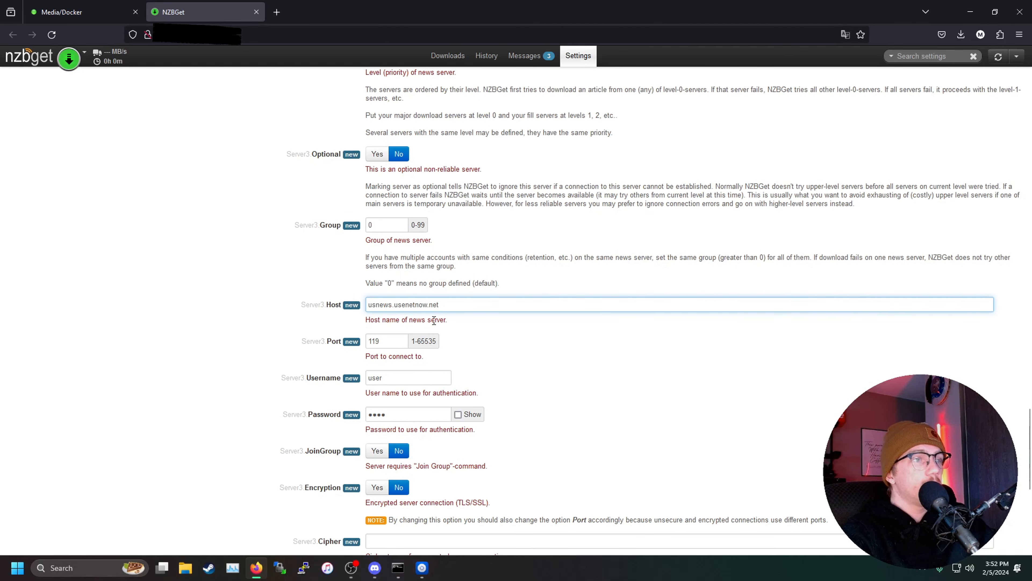
pyautogui.doubleClick(386, 341)
pyautogui.press('BackSpace')
pyautogui.write('443')
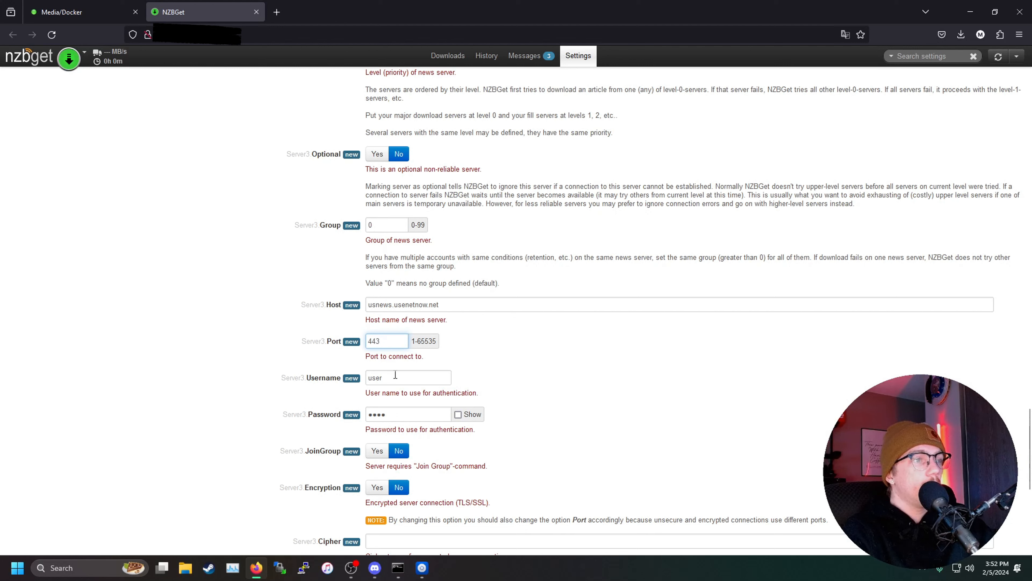
# - Fill in the Usenet account's username and password for the Unlimited Block server
pyautogui.doubleClick(395, 375)
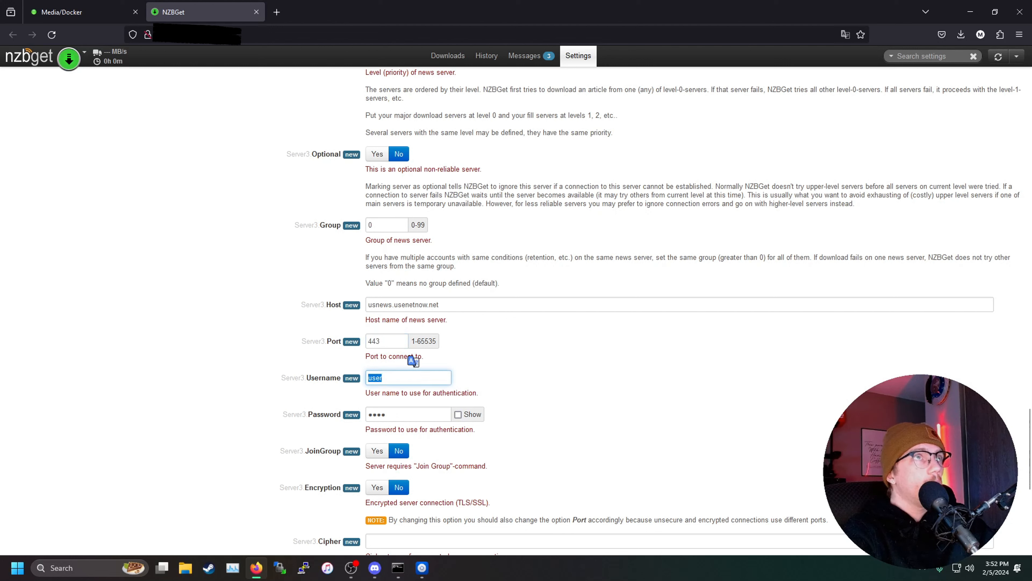
pyautogui.hotkey('alt', 'Tab')
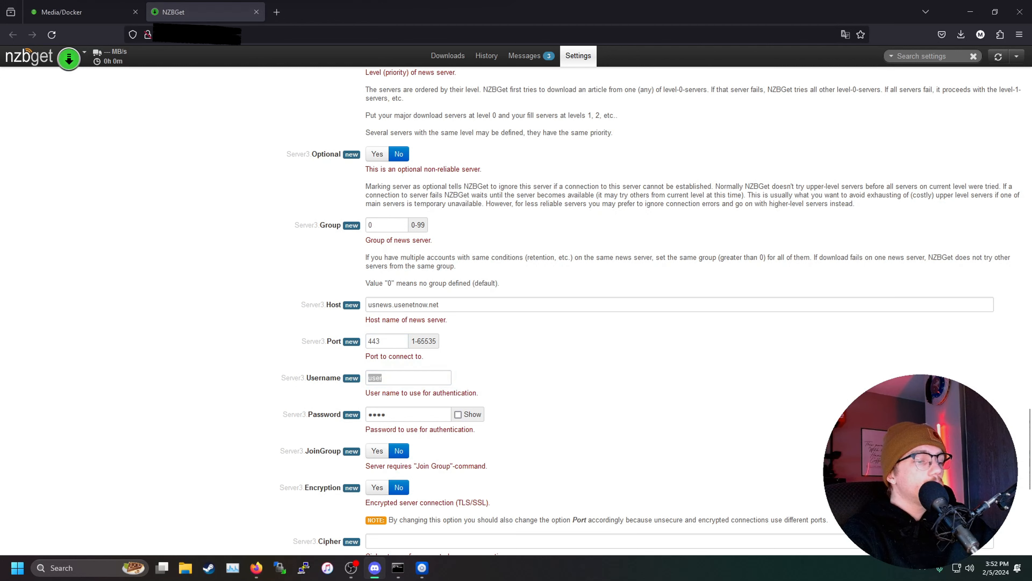
pyautogui.hotkey('alt', 'Tab')
pyautogui.hotkey('ctrl', 'v')
pyautogui.press('Tab')
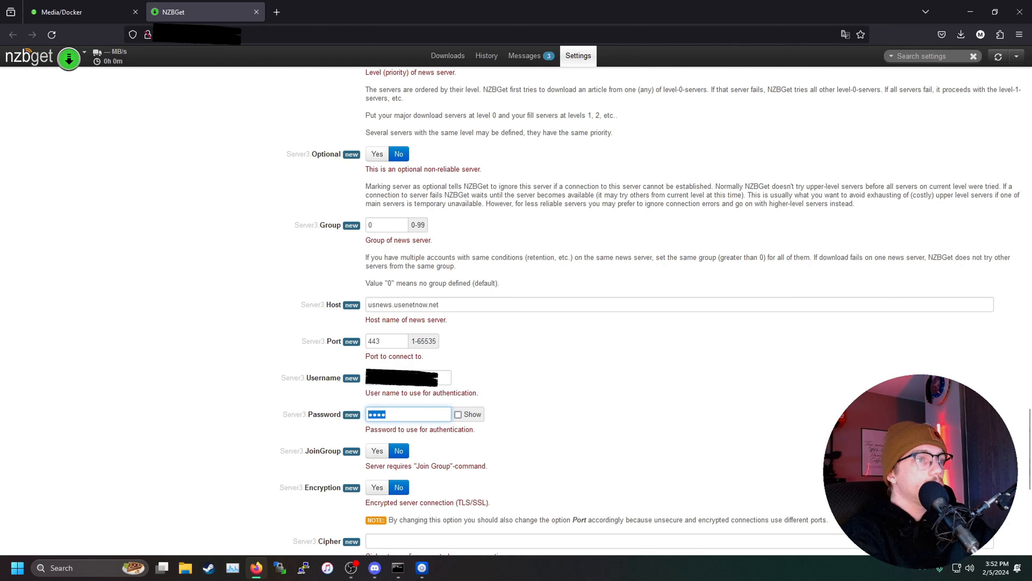
pyautogui.hotkey('ctrl', 'v')
# - Enable encryption for the Unlimited Block server and test its connection
pyautogui.scroll(-1, 467, 407)
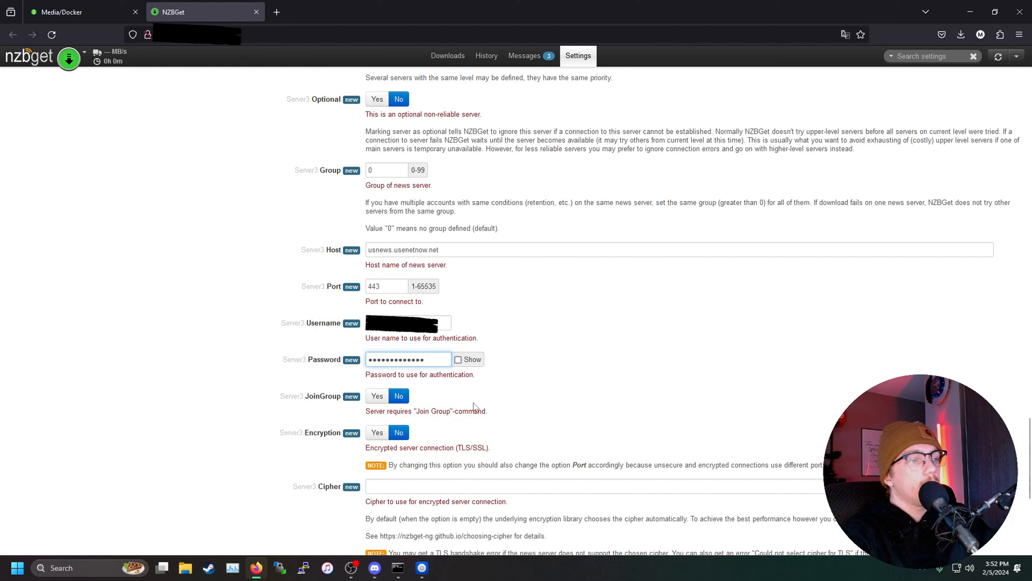
pyautogui.click(377, 433)
pyautogui.scroll(-4, 492, 430)
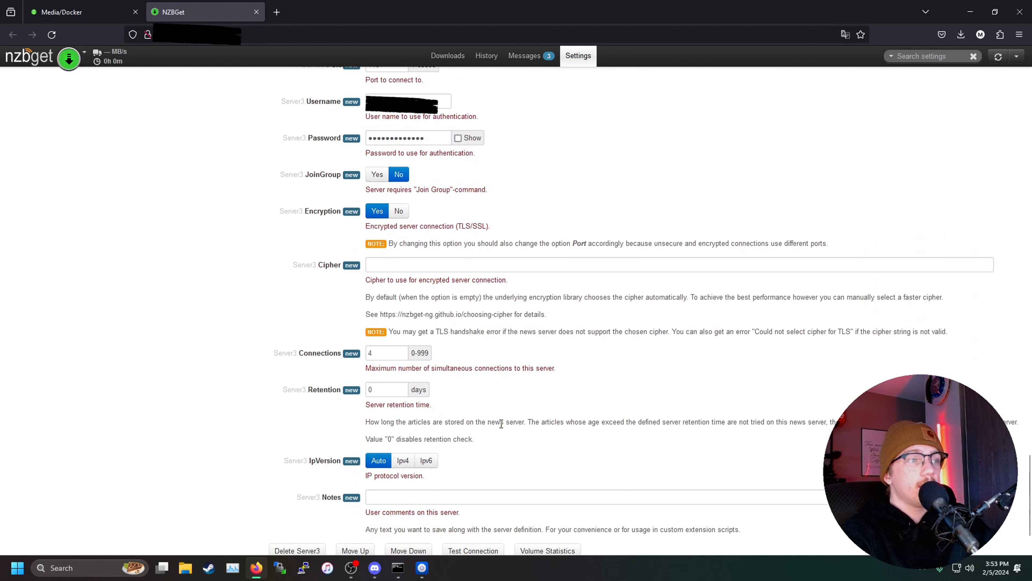
pyautogui.scroll(-2, 501, 424)
pyautogui.click(473, 475)
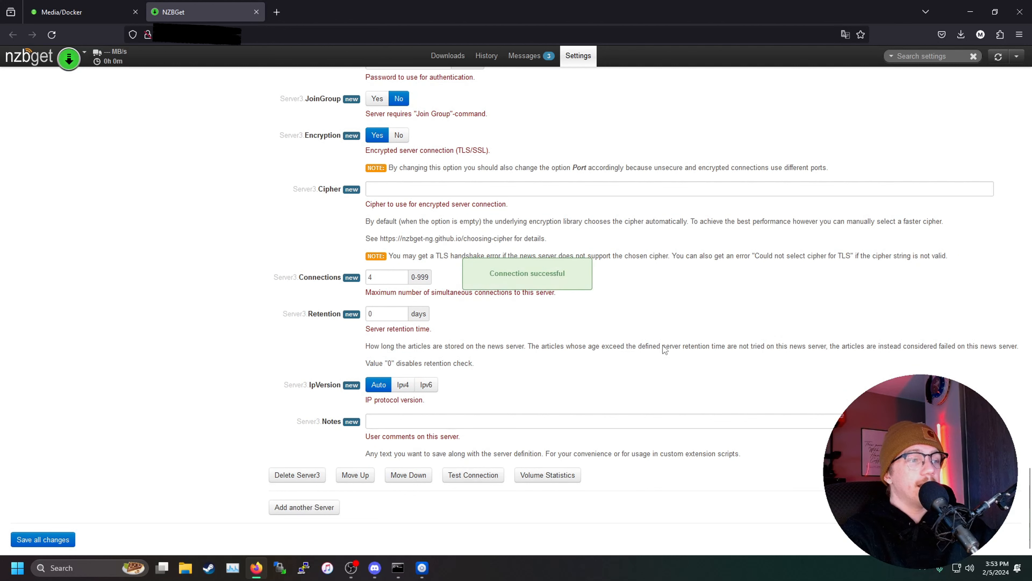
# - Save all the settings changes and reload NZBGet so that its configuration is reinitialized
pyautogui.click(64, 540)
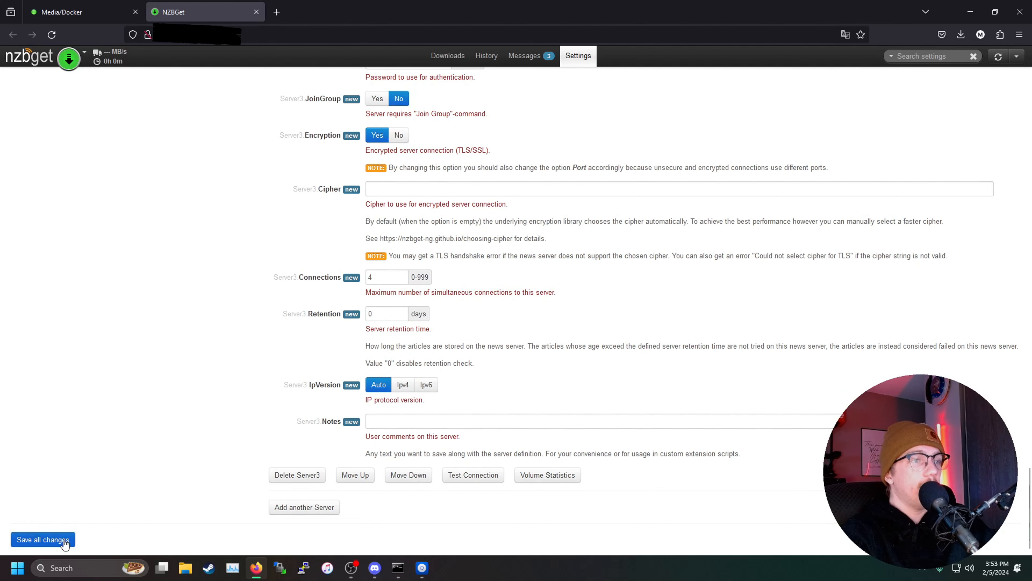
pyautogui.click(39, 156)
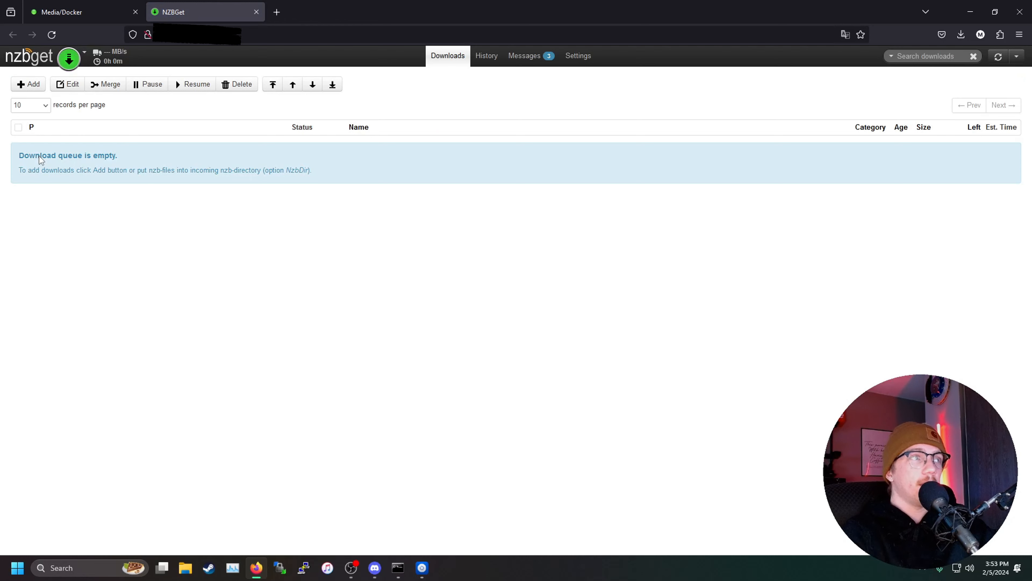
pyautogui.click(579, 57)
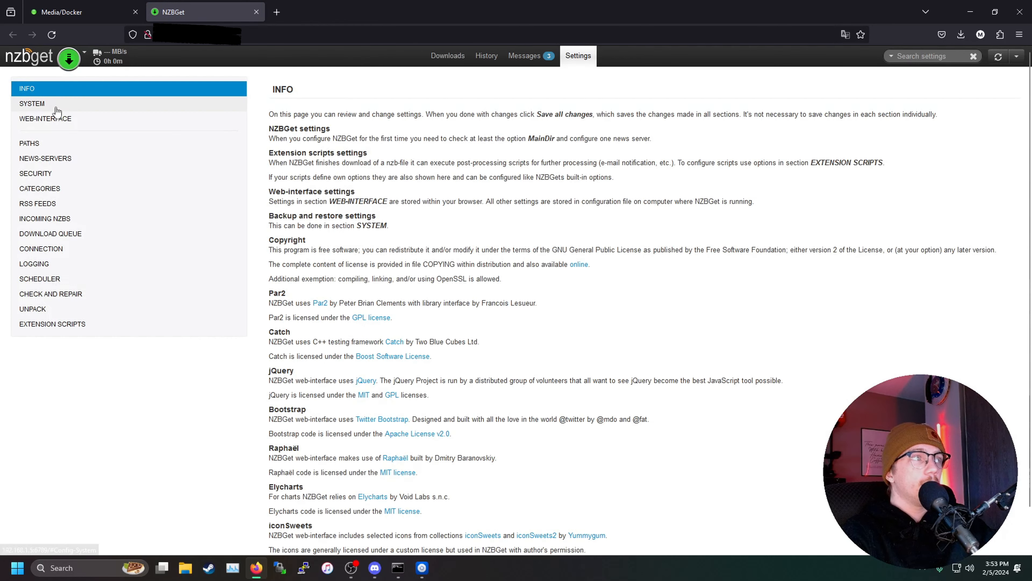
pyautogui.click(41, 103)
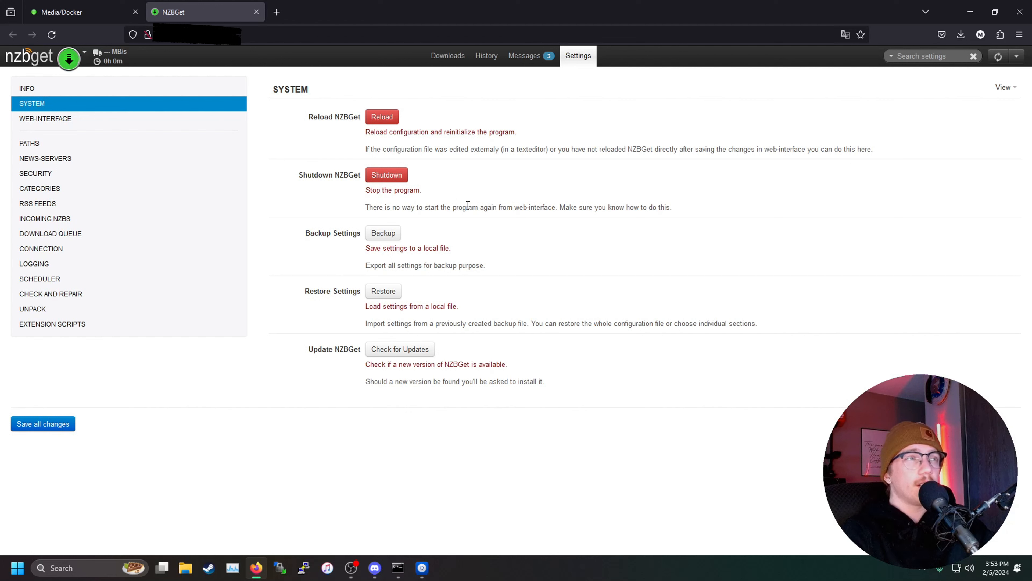
pyautogui.click(390, 118)
pyautogui.click(601, 296)
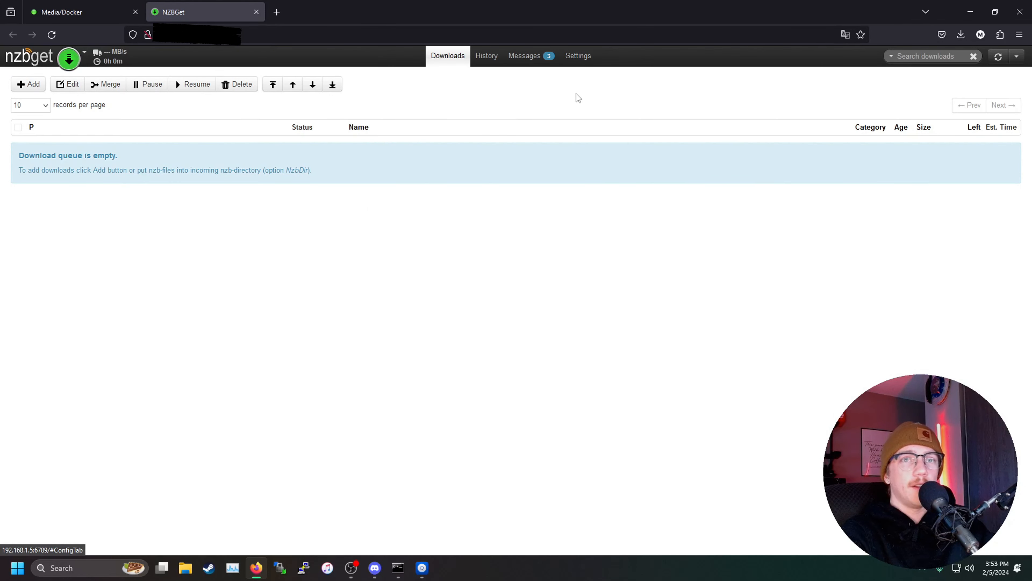
# - Examine the time, weekday, command and parameter settings of the scheduler's four tasks, and open the message log
pyautogui.click(578, 57)
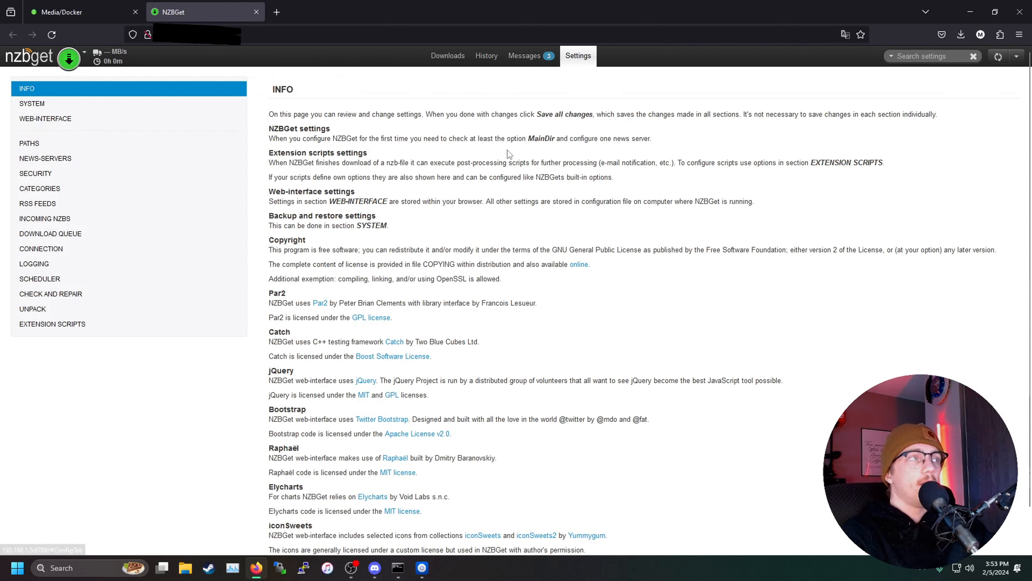
pyautogui.click(119, 283)
pyautogui.scroll(-10, 412, 339)
pyautogui.scroll(-4, 412, 340)
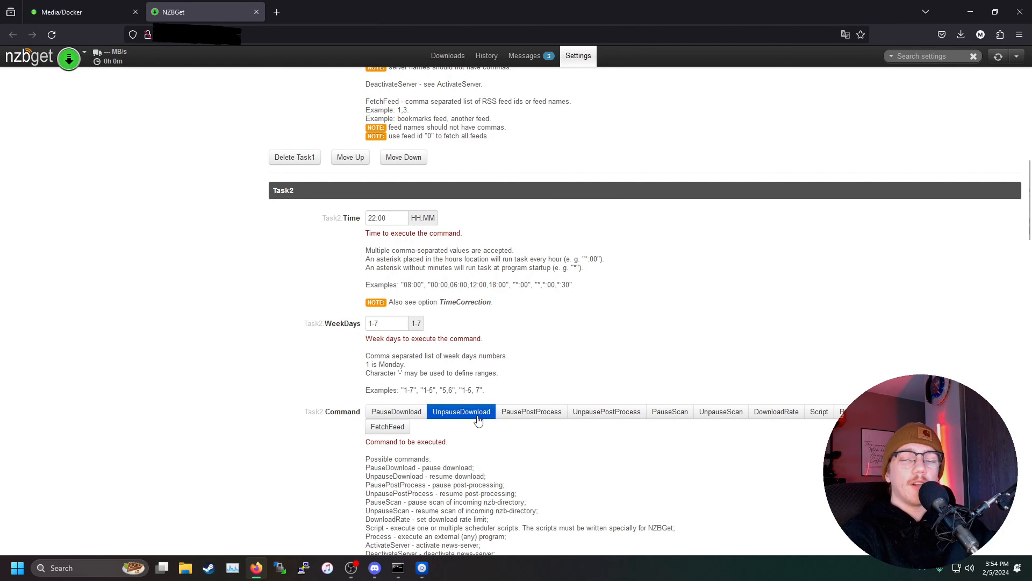
pyautogui.scroll(-12, 659, 332)
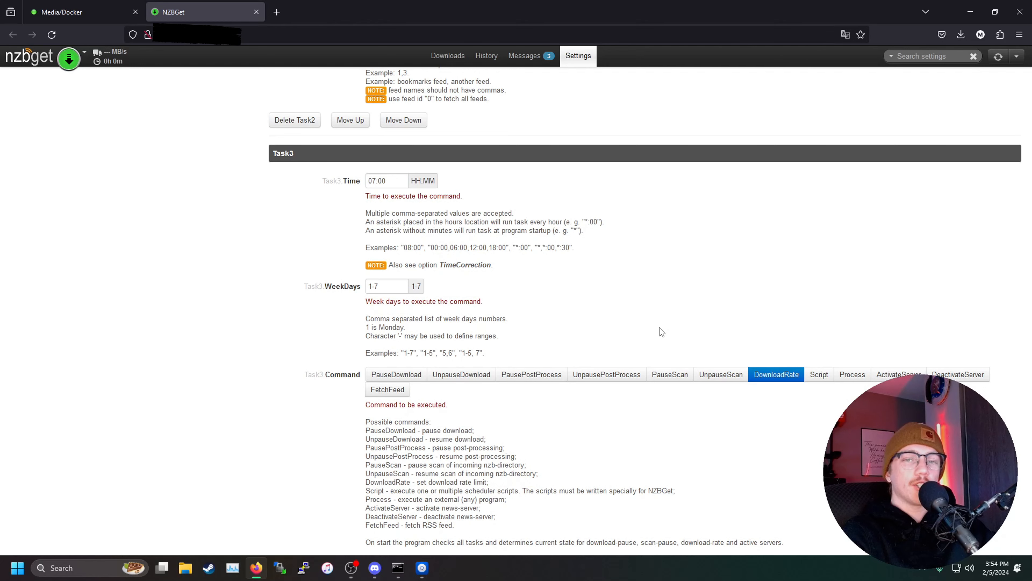
pyautogui.scroll(-4, 659, 331)
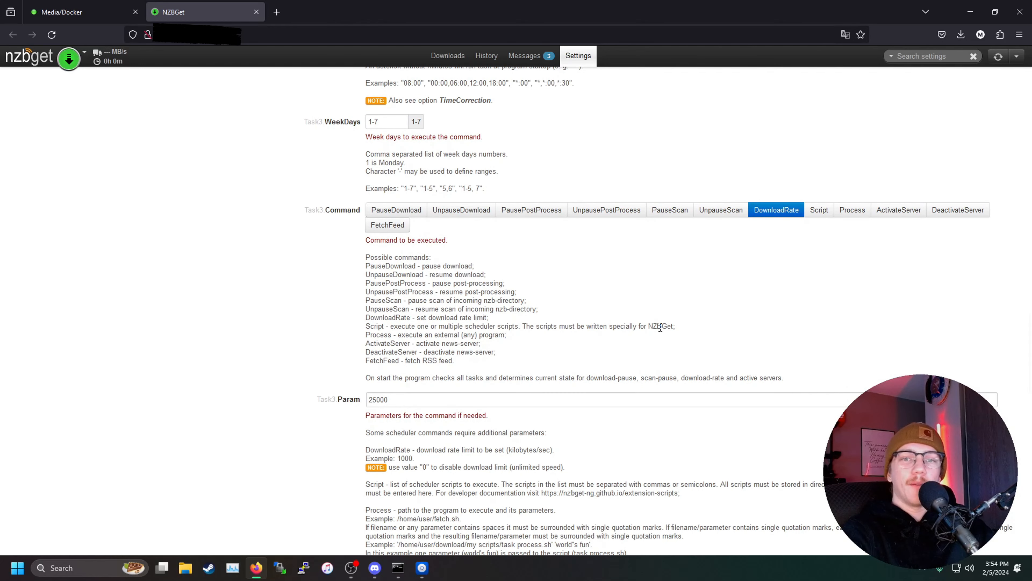
pyautogui.scroll(1, 692, 330)
pyautogui.scroll(-18, 690, 340)
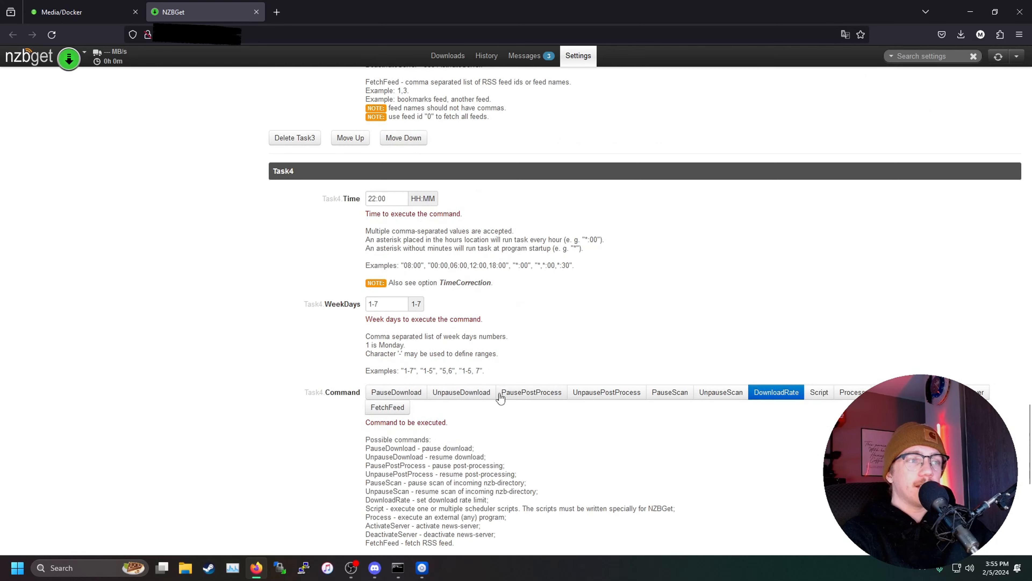
pyautogui.scroll(-10, 460, 359)
pyautogui.scroll(8, 508, 377)
pyautogui.scroll(1, 508, 377)
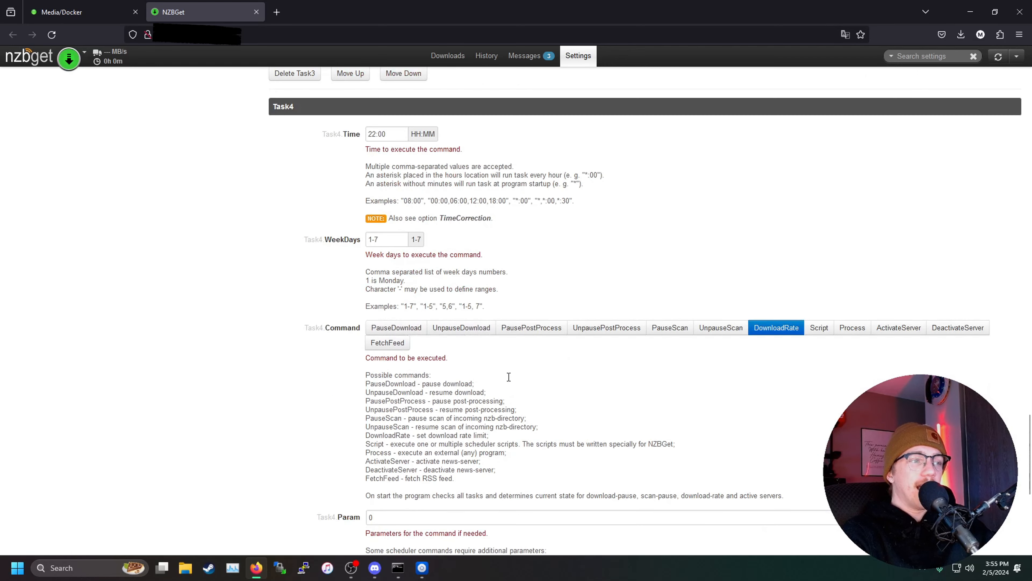
pyautogui.click(399, 138)
pyautogui.click(385, 245)
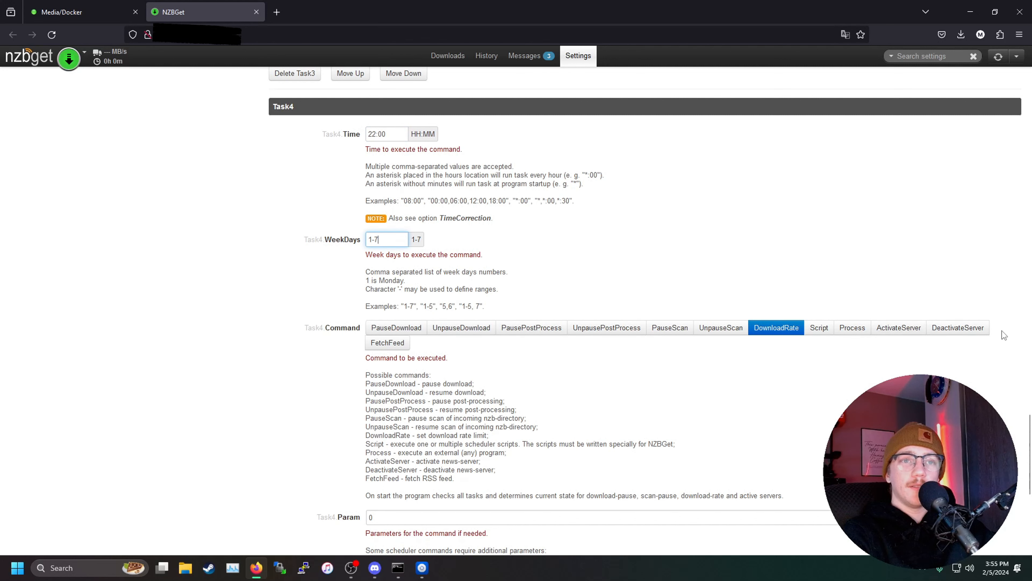
pyautogui.click(517, 61)
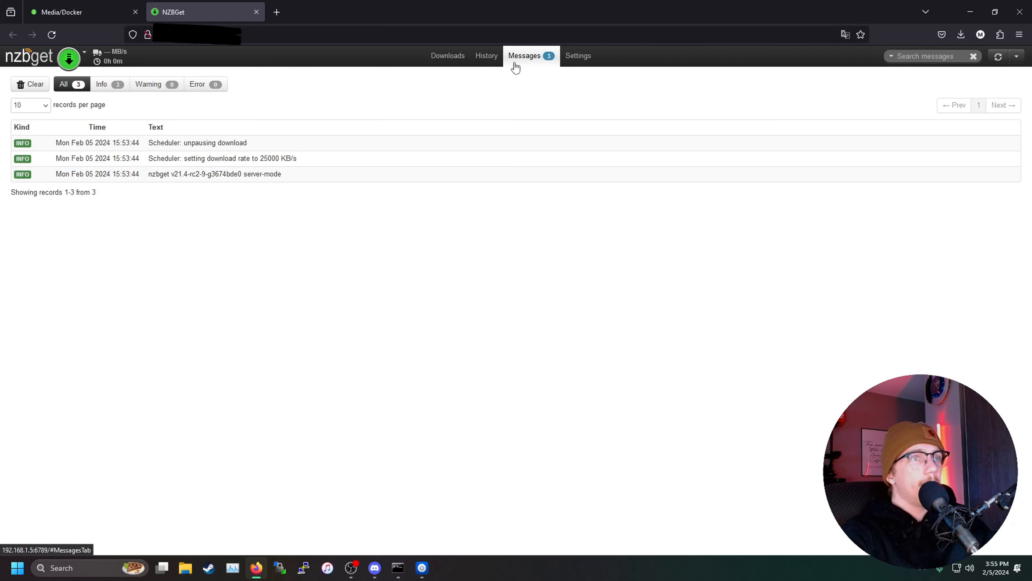